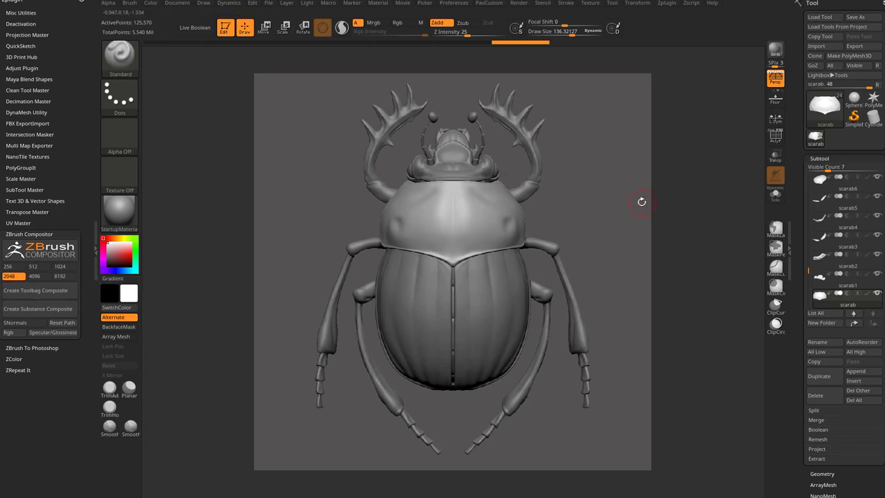
- Zoom in on the scarab and step it down to subdivision level 2 in Geometry
{"action": "left_click_drag", "start_coordinate": [641, 201], "coordinate": [678, 298]}
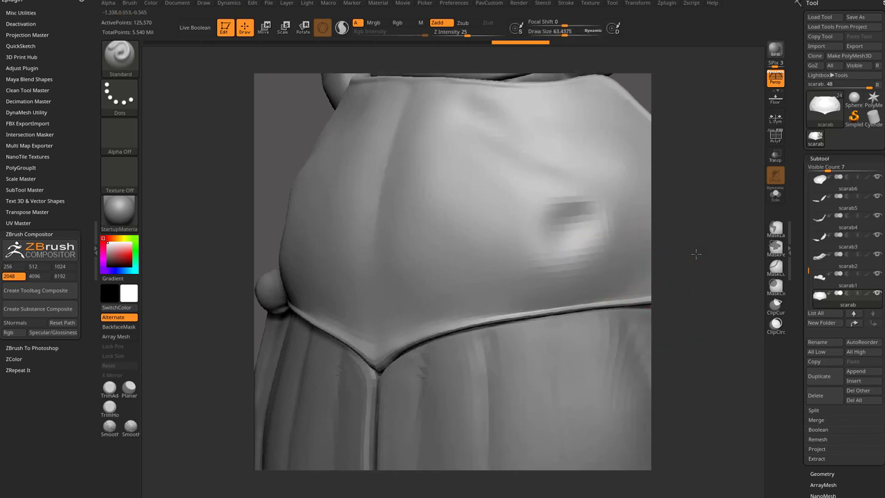
{"action": "left_click_drag", "start_coordinate": [695, 254], "coordinate": [755, 256], "text": "alt"}
{"action": "left_click", "coordinate": [822, 473]}
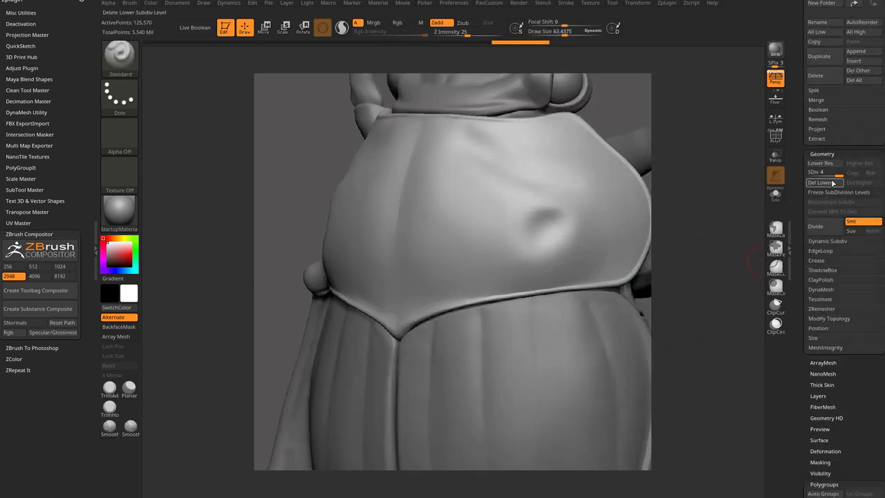
{"action": "key", "text": "shift+d"}
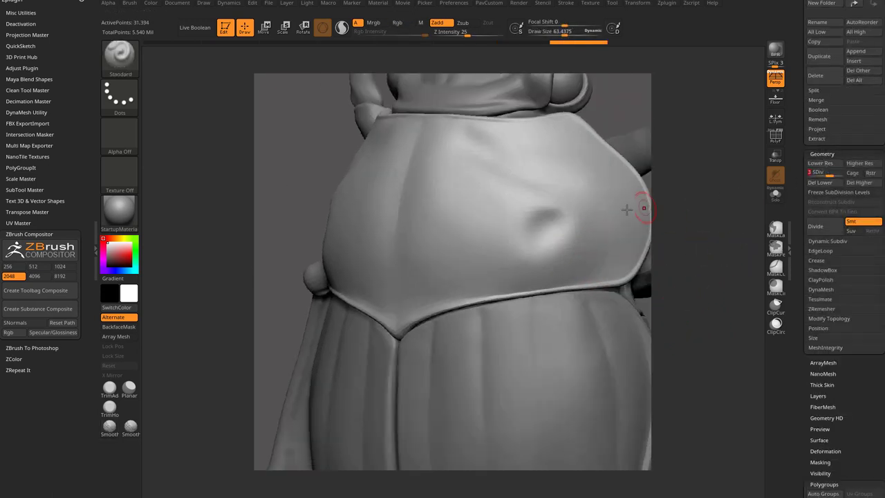
{"action": "left_click_drag", "start_coordinate": [639, 206], "coordinate": [587, 237]}
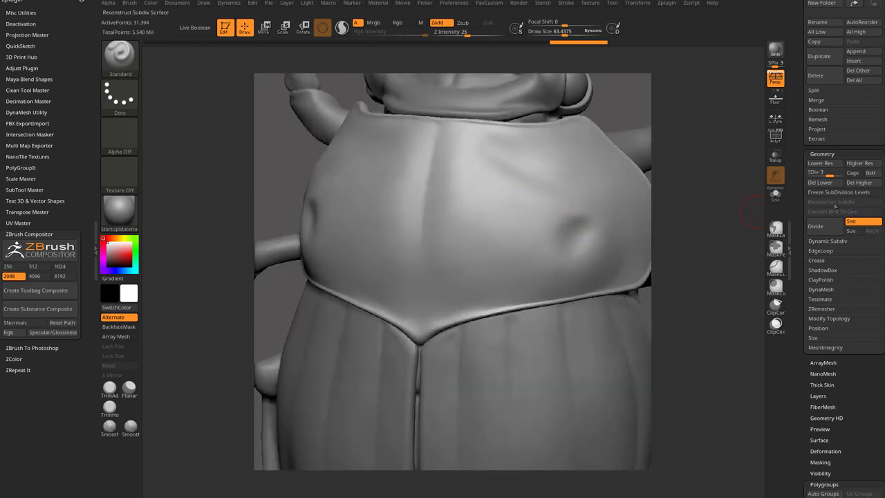
{"action": "key", "text": "shift+d"}
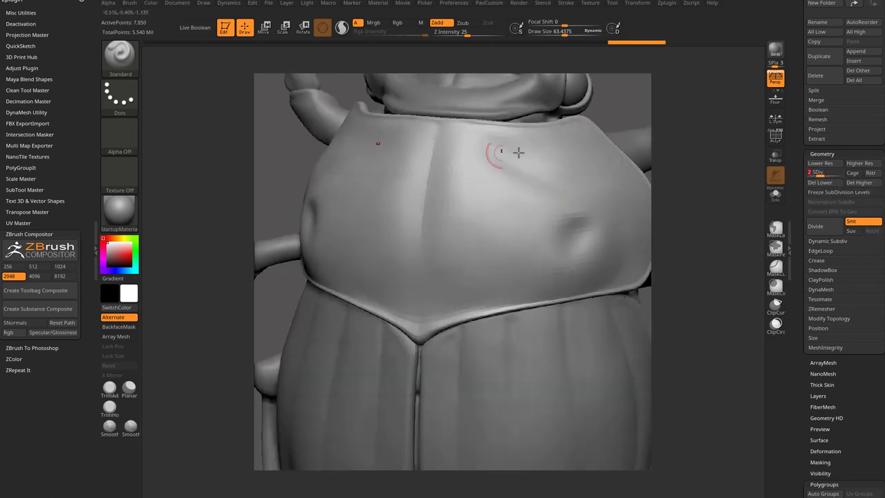
- Enable SNormals for the compositor, return to subdivision level 4 and frame the beetle
{"action": "left_click", "coordinate": [16, 323]}
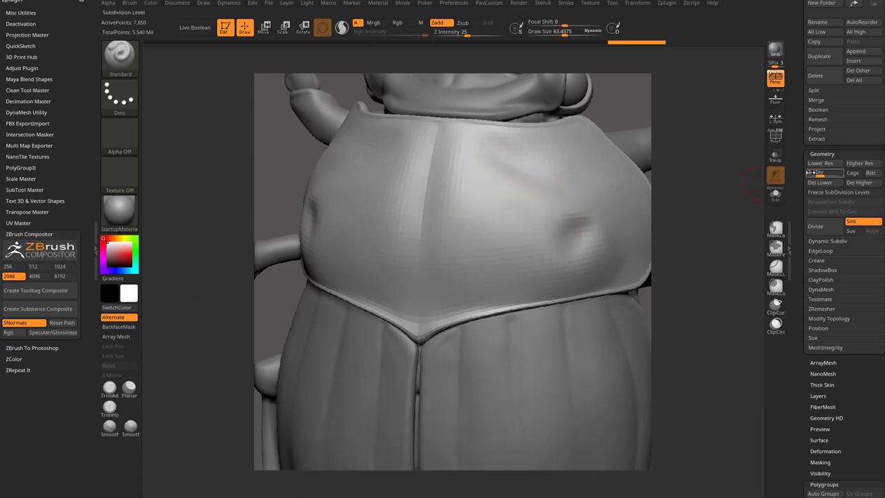
{"action": "key", "text": "d"}
{"action": "key", "text": "d"}
{"action": "left_click_drag", "start_coordinate": [682, 205], "coordinate": [595, 229]}
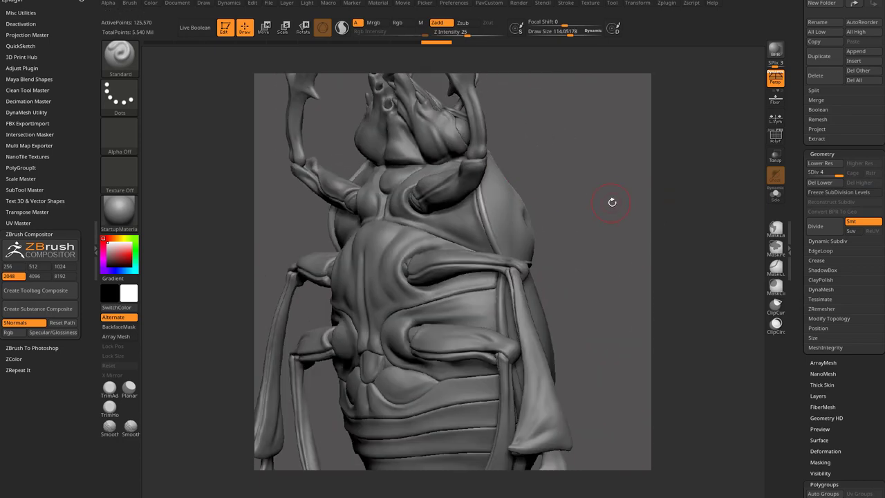
{"action": "left_click_drag", "start_coordinate": [612, 200], "coordinate": [624, 173]}
{"action": "key", "text": "f"}
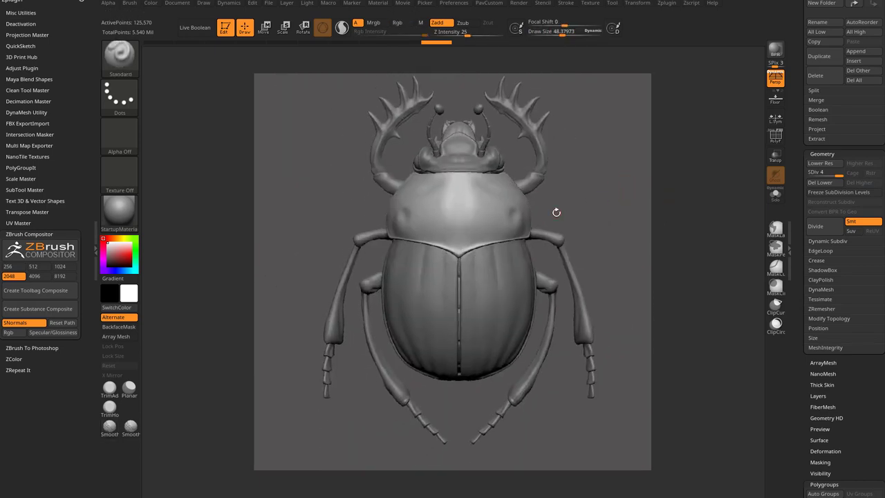
- Turn SNormals back off and reset the Substance Painter application path
{"action": "left_click", "coordinate": [34, 323]}
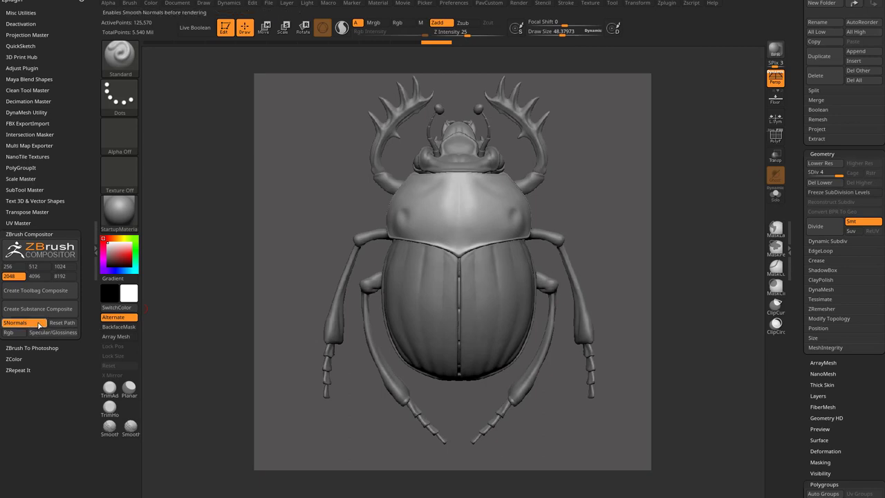
{"action": "left_click", "coordinate": [61, 322]}
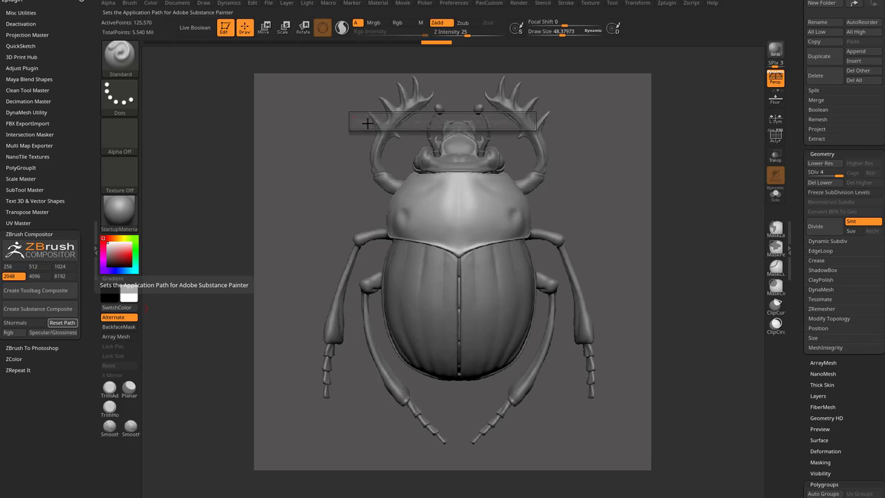
{"action": "scroll", "coordinate": [247, 237], "scroll_direction": "up", "scroll_amount": 2}
{"action": "scroll", "coordinate": [239, 345], "scroll_direction": "down", "scroll_amount": 2}
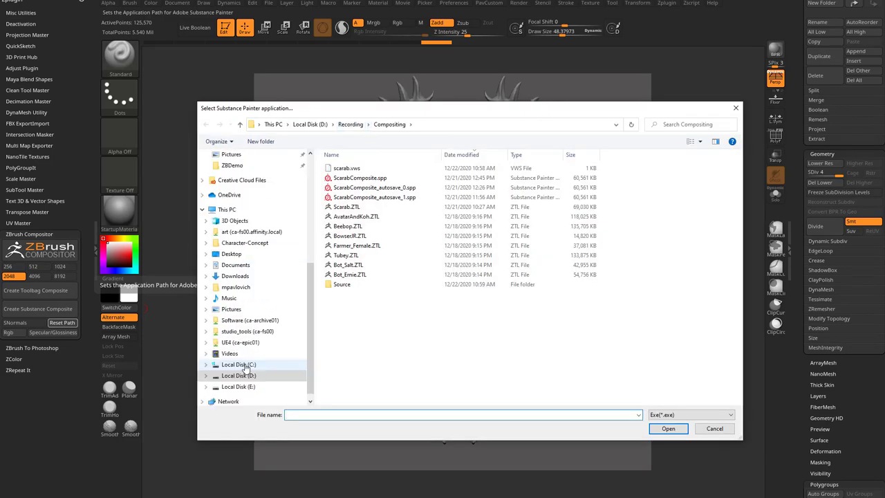
- Browse to C:\Program Files\Allegorithmic\Substance Painter and choose Substance Painter.exe
{"action": "left_click", "coordinate": [239, 365]}
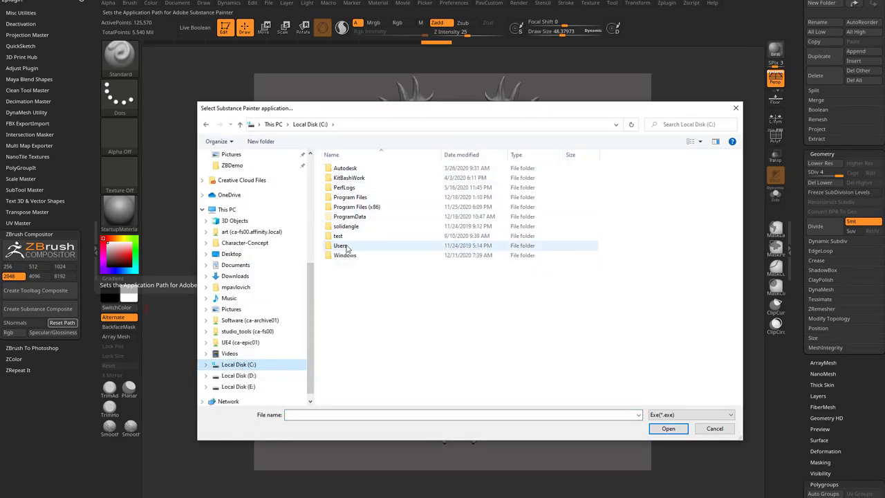
{"action": "double_click", "coordinate": [351, 197]}
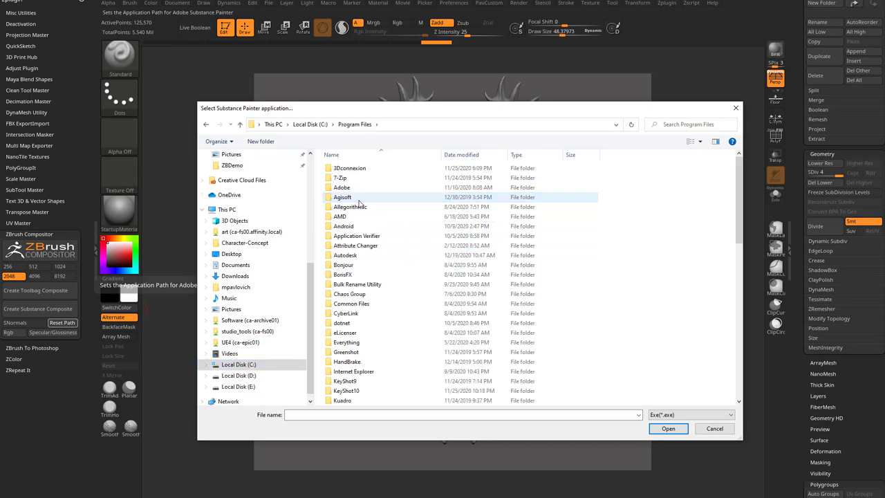
{"action": "double_click", "coordinate": [351, 206]}
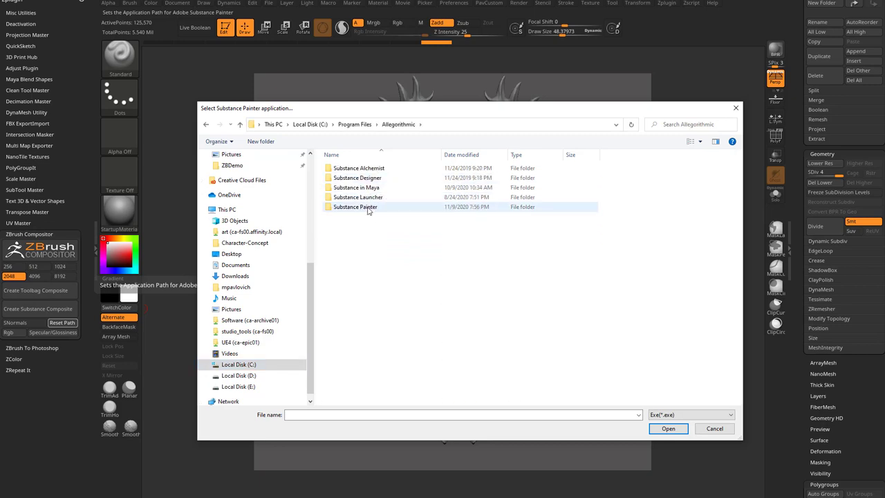
{"action": "double_click", "coordinate": [368, 208]}
{"action": "scroll", "coordinate": [365, 276], "scroll_direction": "down", "scroll_amount": 10}
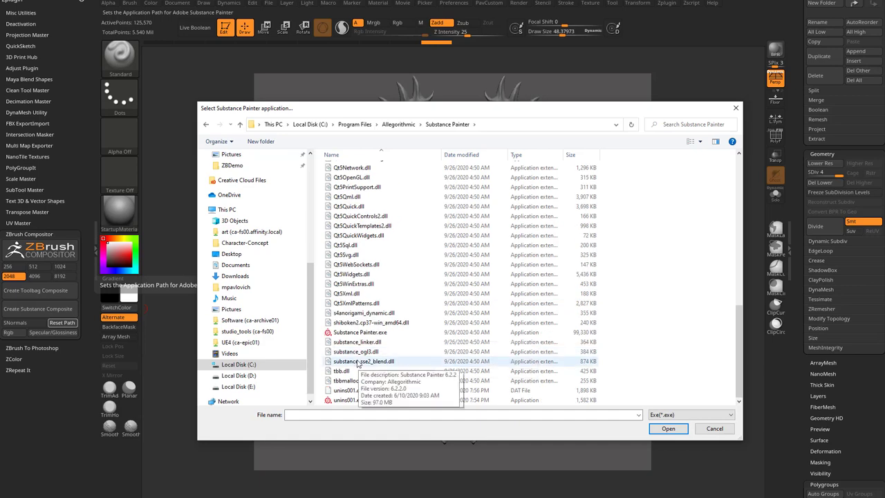
{"action": "double_click", "coordinate": [380, 332]}
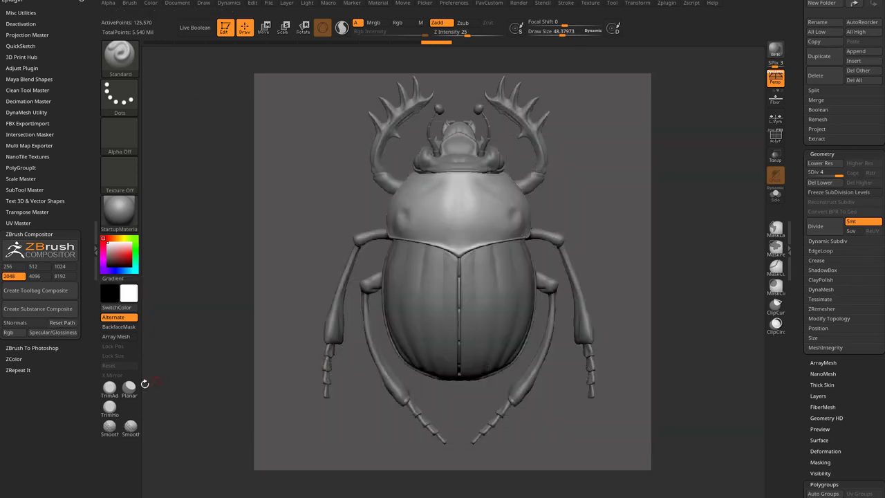
- Cycle the albedo source through BPR and Preview back to Rgb, and raise Draw Size to about 176
{"action": "left_click", "coordinate": [20, 334]}
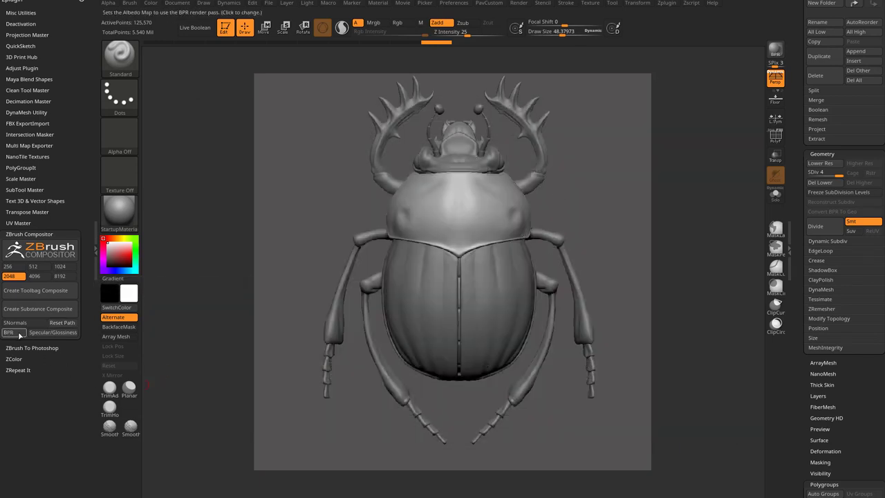
{"action": "left_click", "coordinate": [20, 333]}
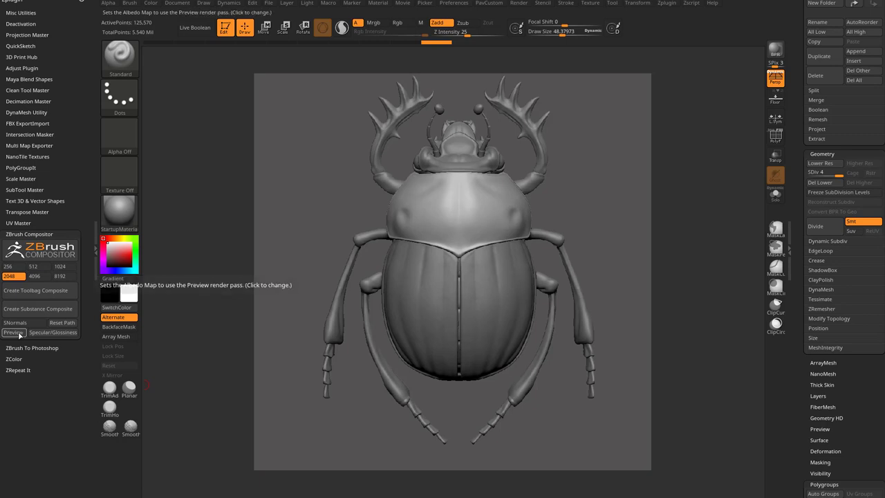
{"action": "left_click", "coordinate": [16, 333]}
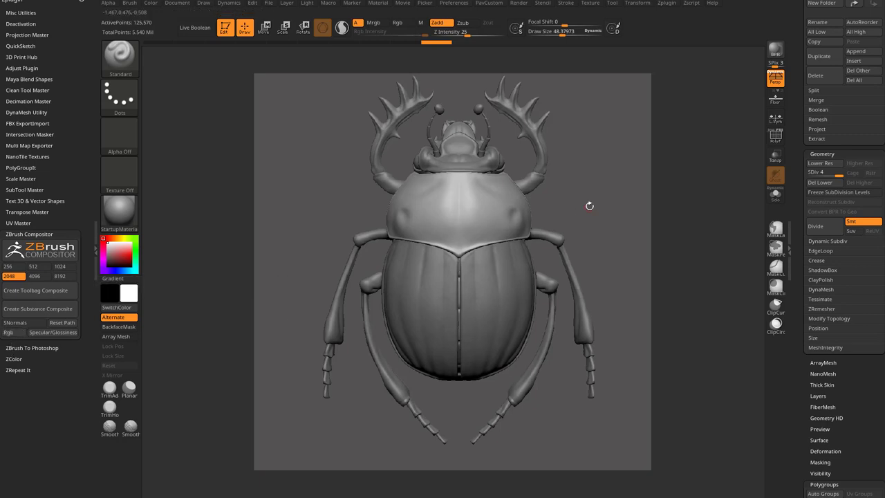
{"action": "key", "text": "s"}
{"action": "left_click_drag", "start_coordinate": [539, 212], "coordinate": [550, 212]}
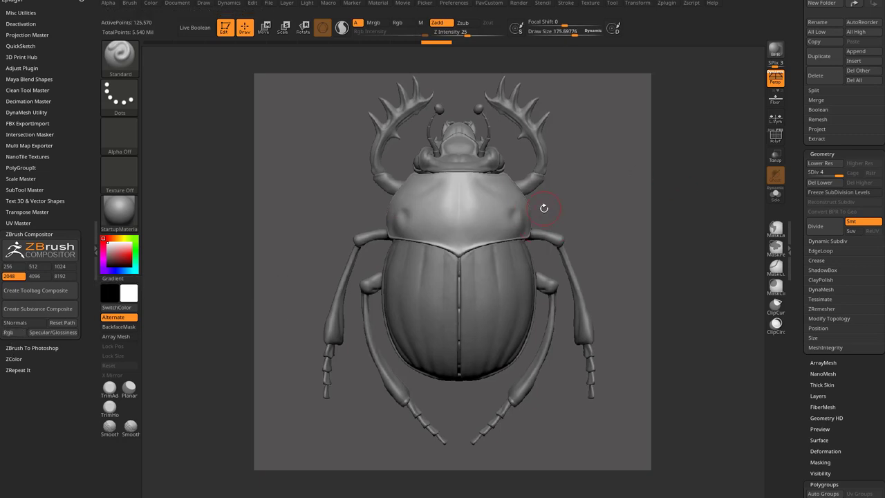
- Switch the brush to Rgb painting with Zadd off, fill with red and paint the pronotum
{"action": "left_click", "coordinate": [397, 23]}
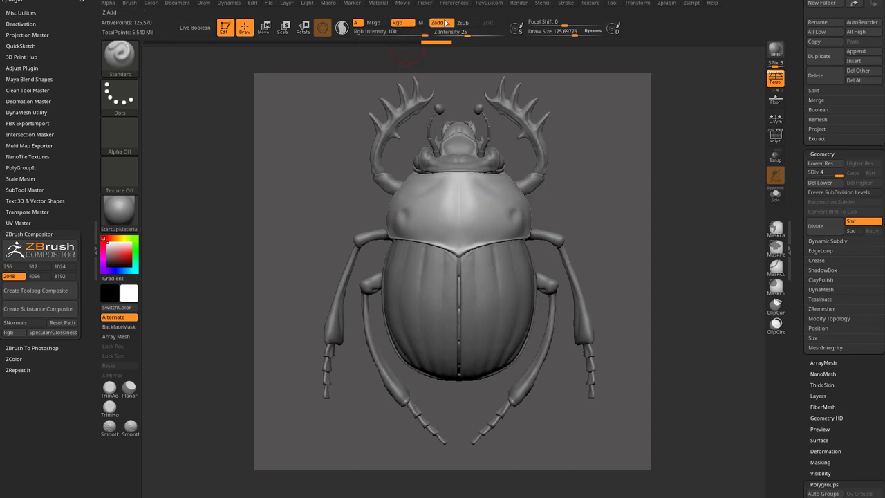
{"action": "left_click", "coordinate": [437, 22]}
{"action": "left_click", "coordinate": [119, 210]}
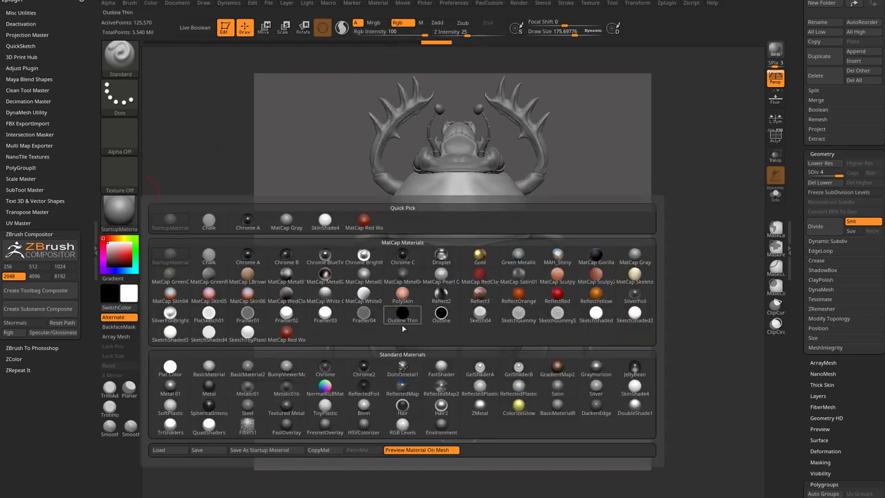
{"action": "left_click", "coordinate": [123, 259]}
{"action": "key", "text": "ctrl+f"}
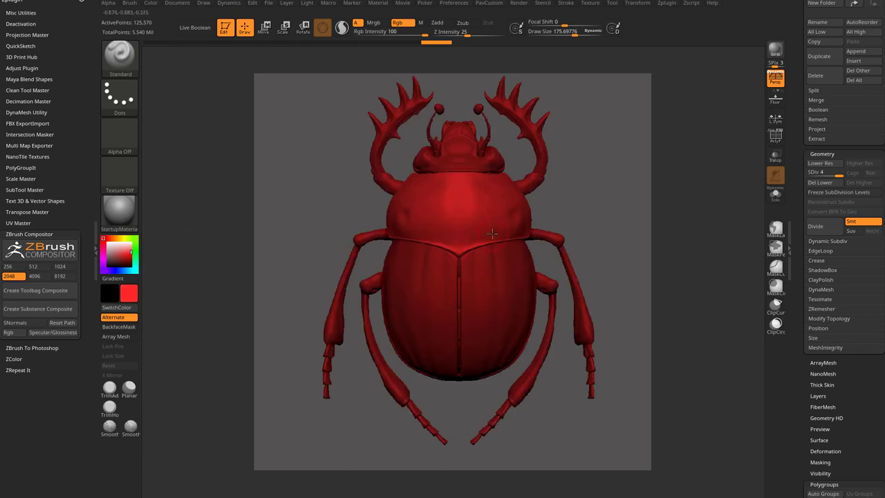
{"action": "left_click", "coordinate": [439, 196]}
{"action": "mouse_move", "coordinate": [439, 196]}
{"action": "left_mouse_down"}
{"action": "mouse_move", "coordinate": [674, 188]}
{"action": "mouse_move", "coordinate": [645, 202]}
{"action": "mouse_move", "coordinate": [420, 202]}
{"action": "mouse_move", "coordinate": [470, 214]}
{"action": "mouse_move", "coordinate": [461, 224]}
{"action": "mouse_move", "coordinate": [481, 217]}
{"action": "mouse_move", "coordinate": [421, 218]}
{"action": "mouse_move", "coordinate": [421, 194]}
{"action": "mouse_move", "coordinate": [410, 217]}
{"action": "mouse_move", "coordinate": [444, 213]}
{"action": "mouse_move", "coordinate": [453, 183]}
{"action": "mouse_move", "coordinate": [438, 202]}
{"action": "mouse_move", "coordinate": [427, 191]}
{"action": "mouse_move", "coordinate": [435, 223]}
{"action": "mouse_move", "coordinate": [409, 212]}
{"action": "left_mouse_up"}
- Paint symmetric yellow strokes on the pronotum
{"action": "key", "text": "s"}
{"action": "left_click", "coordinate": [428, 213]}
{"action": "left_click", "coordinate": [125, 239]}
{"action": "key", "text": "ctrl+f"}
{"action": "left_click", "coordinate": [130, 253]}
- Add blue shapes to the pronotum, then set the paint colour back to white
{"action": "left_click", "coordinate": [121, 270]}
{"action": "key", "text": "ctrl+f"}
{"action": "left_click_drag", "start_coordinate": [456, 181], "coordinate": [461, 187]}
{"action": "left_click_drag", "start_coordinate": [413, 211], "coordinate": [419, 225]}
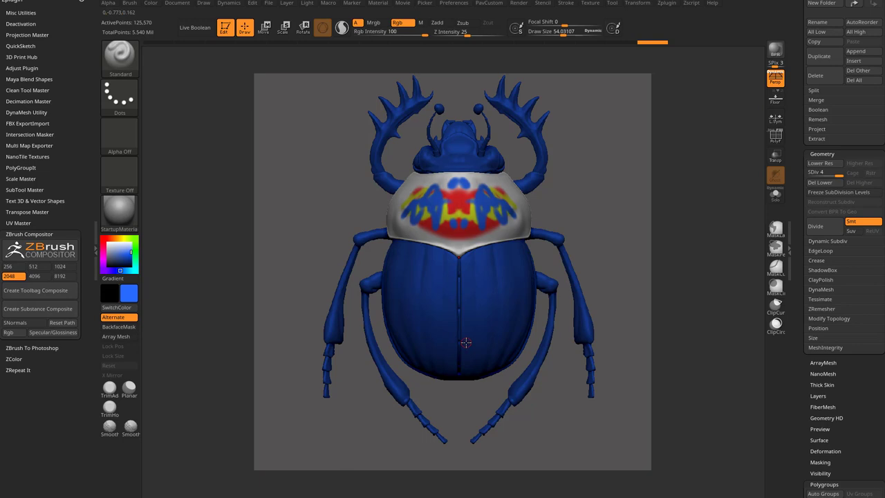
{"action": "left_click_drag", "start_coordinate": [607, 208], "coordinate": [606, 206]}
{"action": "left_click", "coordinate": [103, 238]}
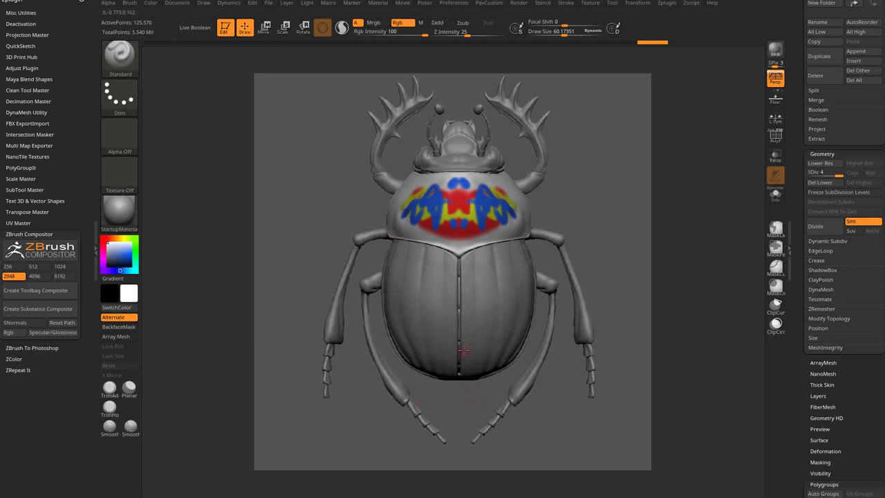
- Preview Flat Color, revert to StartupMaterial, and BPR-render the painted scarab with Shift+R
{"action": "left_click", "coordinate": [118, 209]}
{"action": "left_click", "coordinate": [171, 367]}
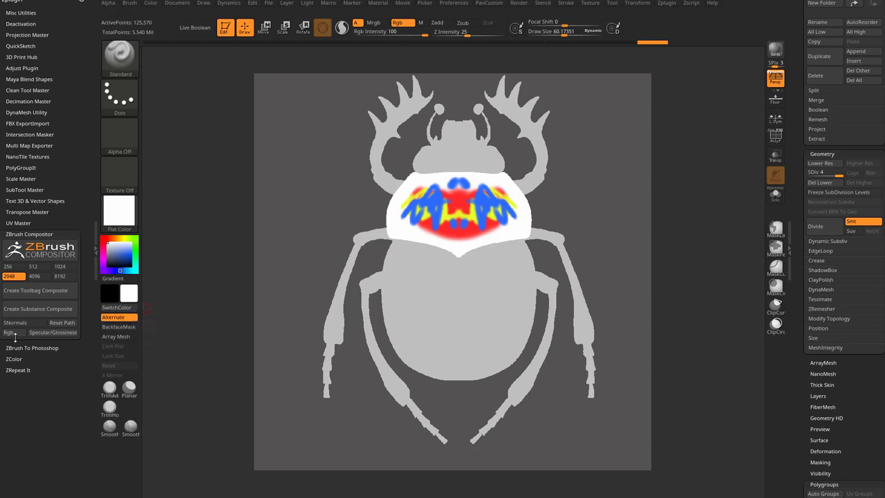
{"action": "left_click", "coordinate": [119, 211]}
{"action": "left_click", "coordinate": [170, 255]}
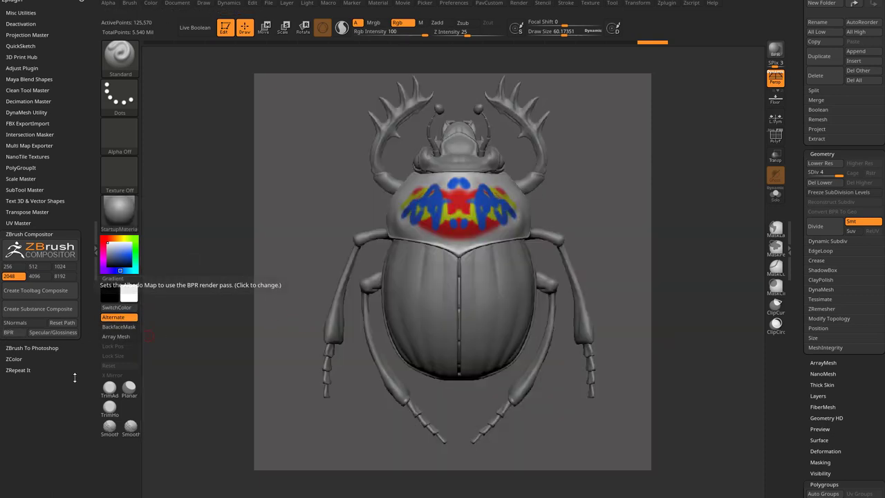
{"action": "key", "text": "shift+r"}
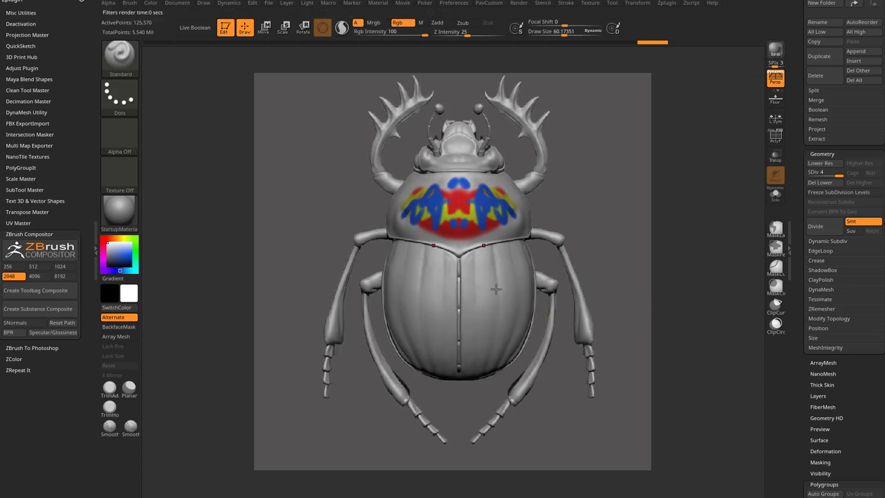
- Inspect the BPR RenderPass settings and set the compositor pass to Preview
{"action": "left_click", "coordinate": [519, 4]}
{"action": "key", "text": "shift"}
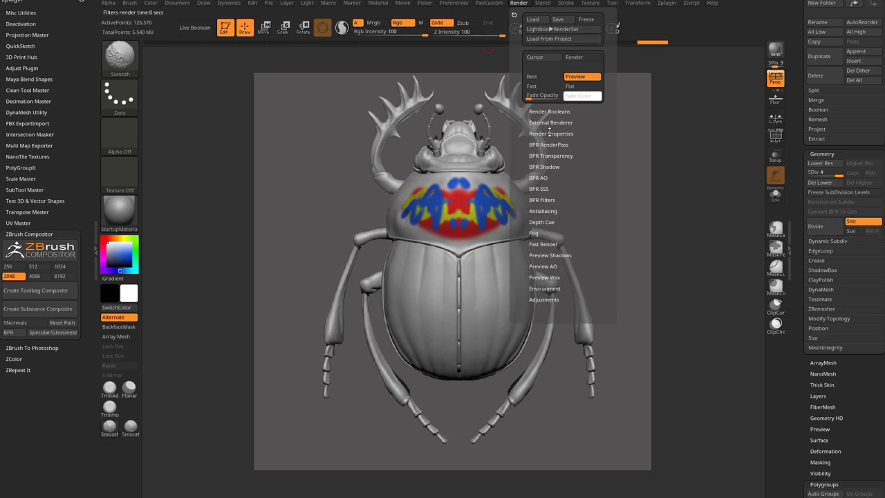
{"action": "left_click", "coordinate": [549, 145]}
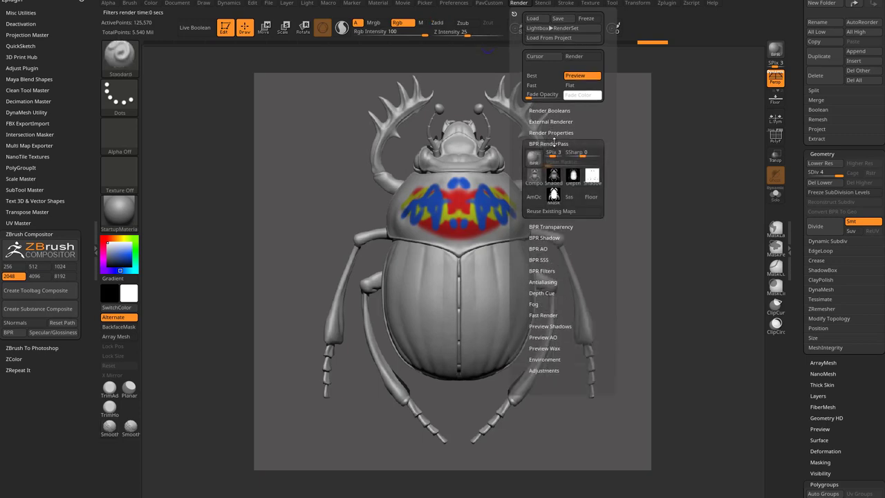
{"action": "mouse_move", "coordinate": [531, 181]}
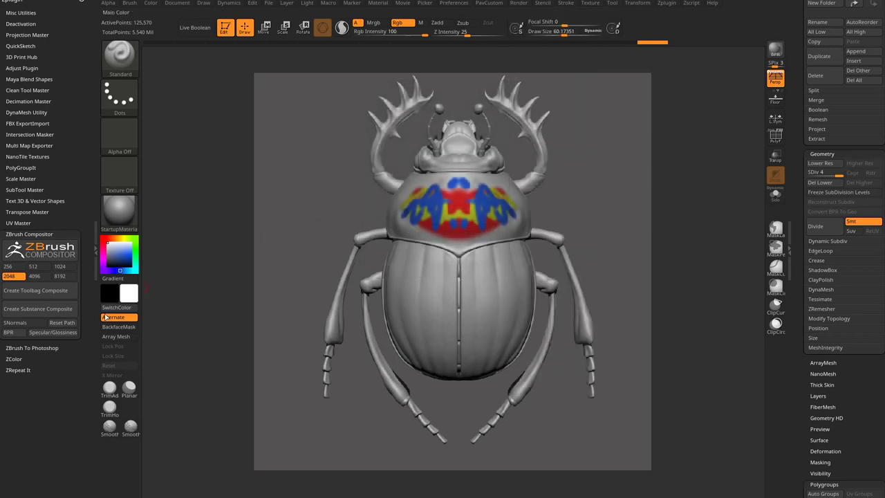
{"action": "left_click", "coordinate": [13, 332]}
{"action": "left_click_drag", "start_coordinate": [631, 215], "coordinate": [353, 165]}
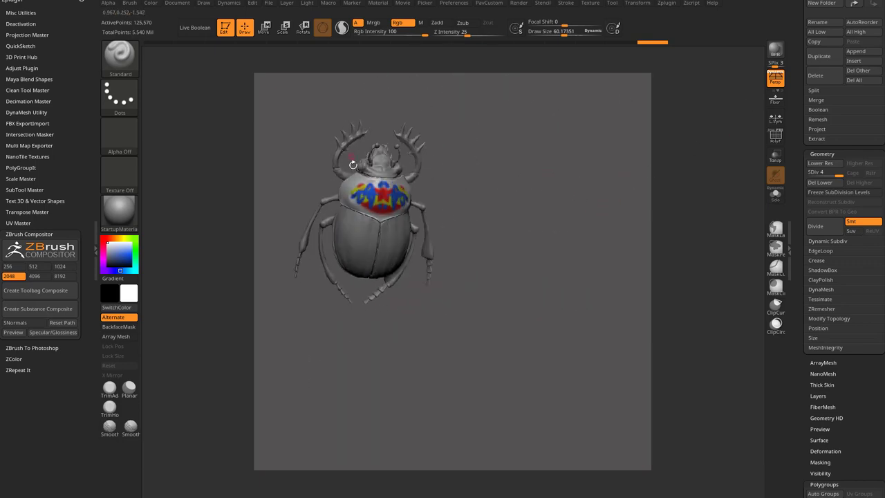
- Apply the stored ZAppLink Cust1 top-down view, render a preview, and set the compositor to Rgb
{"action": "left_click", "coordinate": [173, 4]}
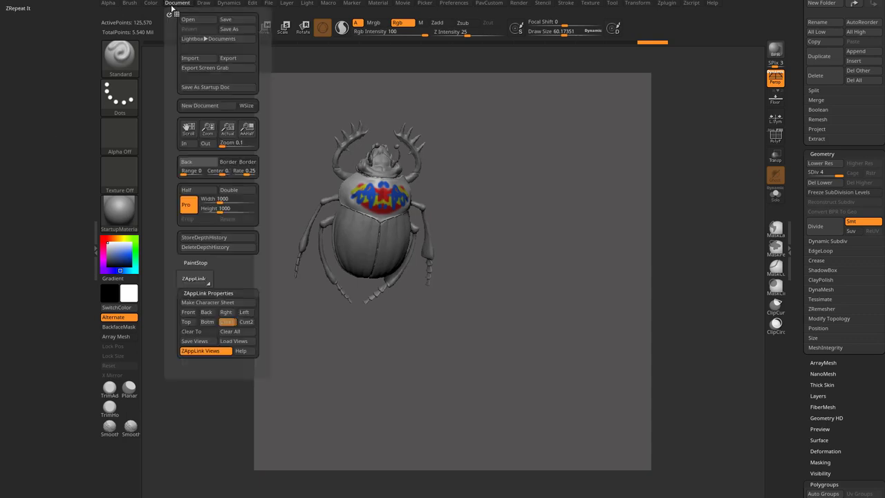
{"action": "left_click", "coordinate": [227, 322]}
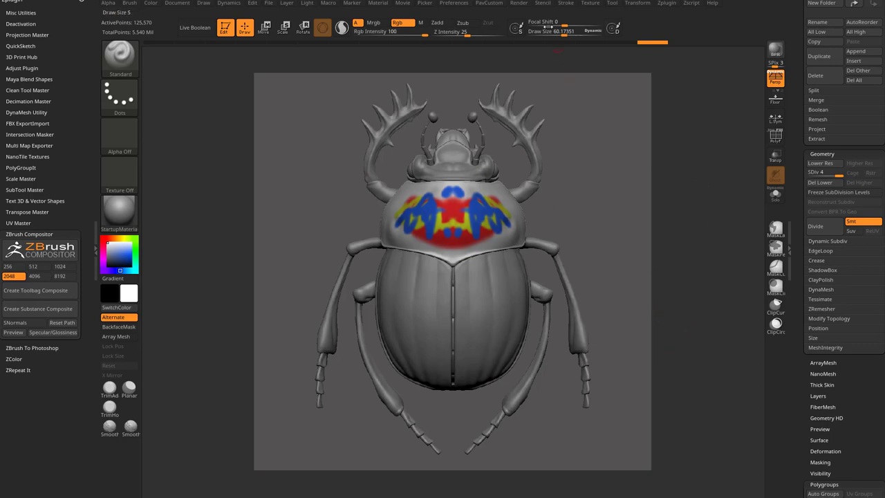
{"action": "left_click", "coordinate": [518, 4]}
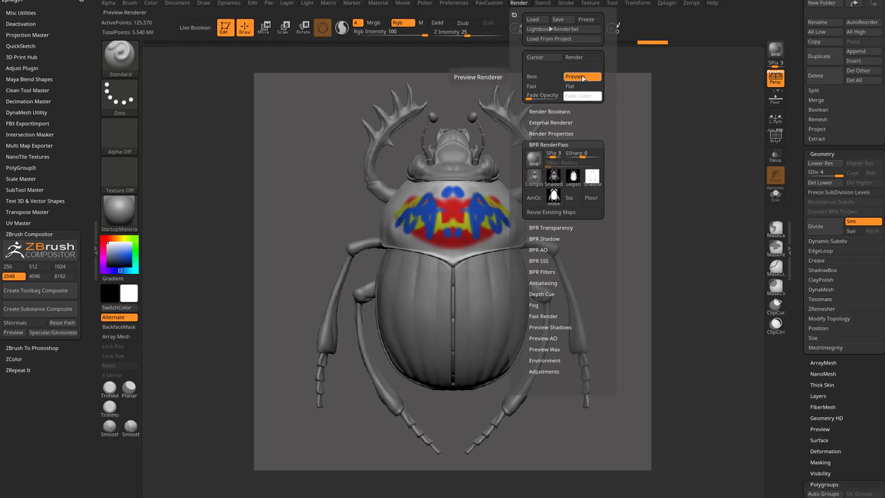
{"action": "left_click", "coordinate": [582, 78]}
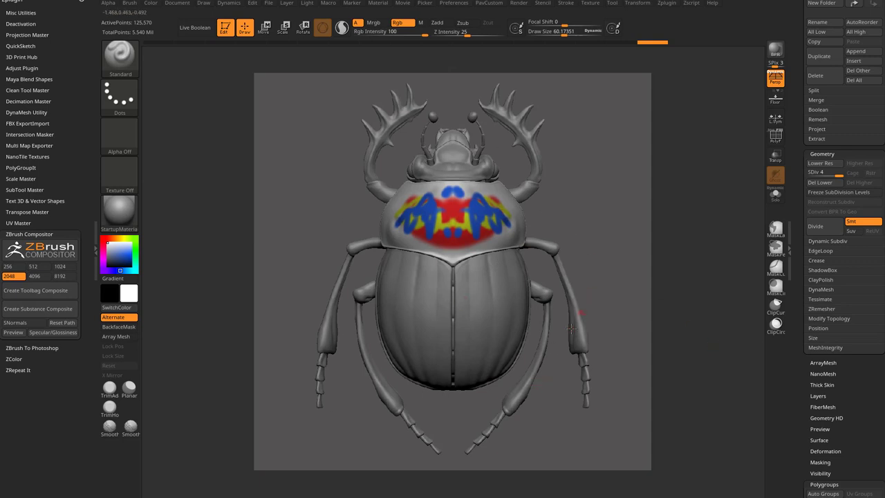
{"action": "left_click", "coordinate": [13, 332]}
{"action": "scroll", "coordinate": [850, 276], "scroll_direction": "up", "scroll_amount": 5}
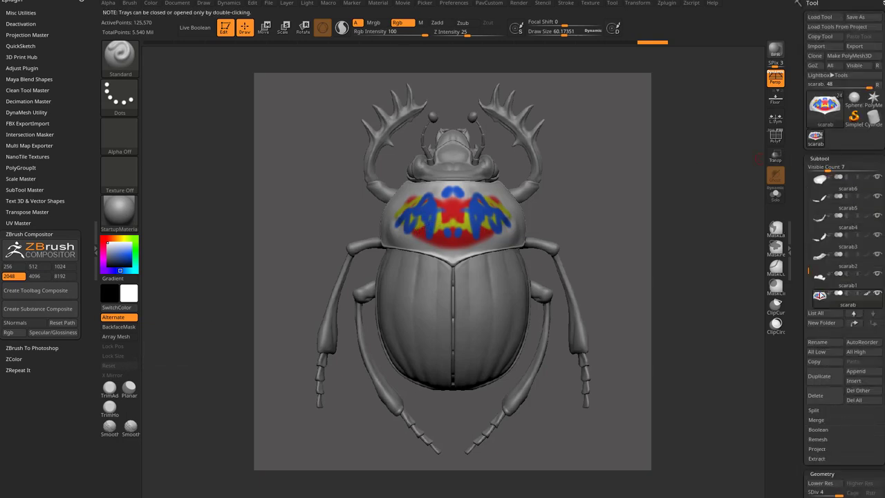
{"action": "left_click", "coordinate": [868, 296], "text": "shift"}
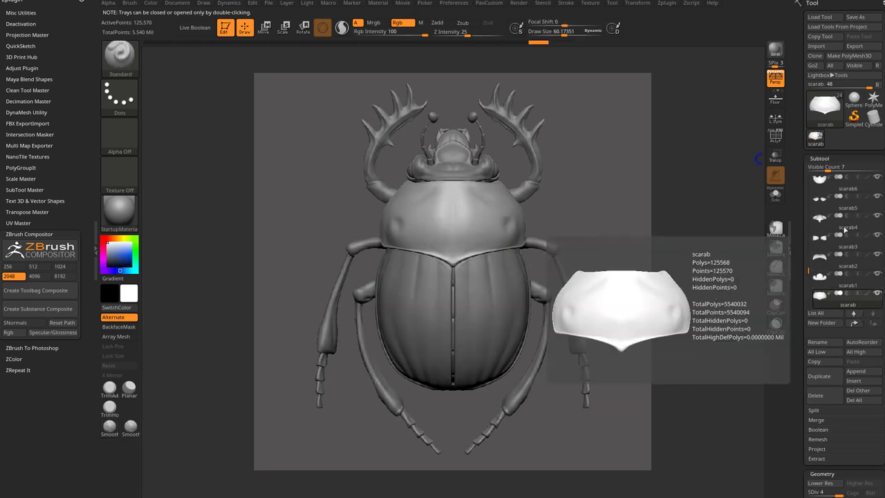
{"action": "mouse_move", "coordinate": [808, 272]}
{"action": "left_mouse_down"}
{"action": "mouse_move", "coordinate": [802, 173]}
{"action": "mouse_move", "coordinate": [805, 228]}
{"action": "left_mouse_up"}
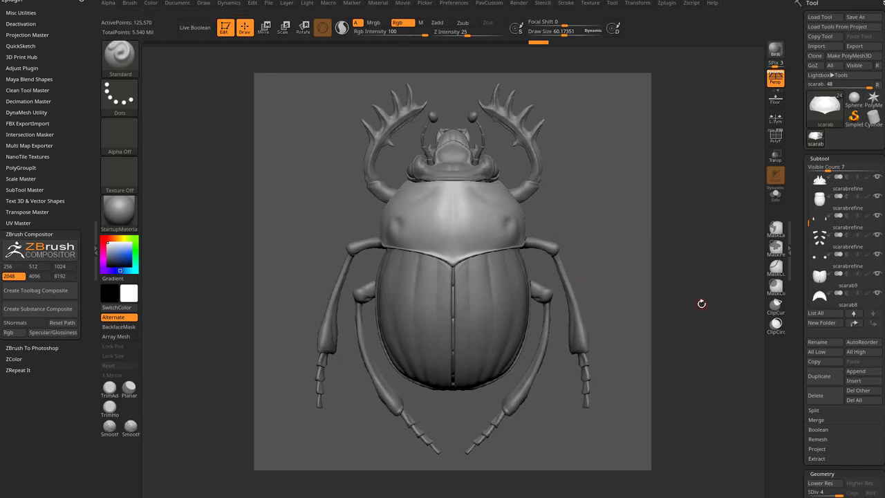
{"action": "key", "text": "space"}
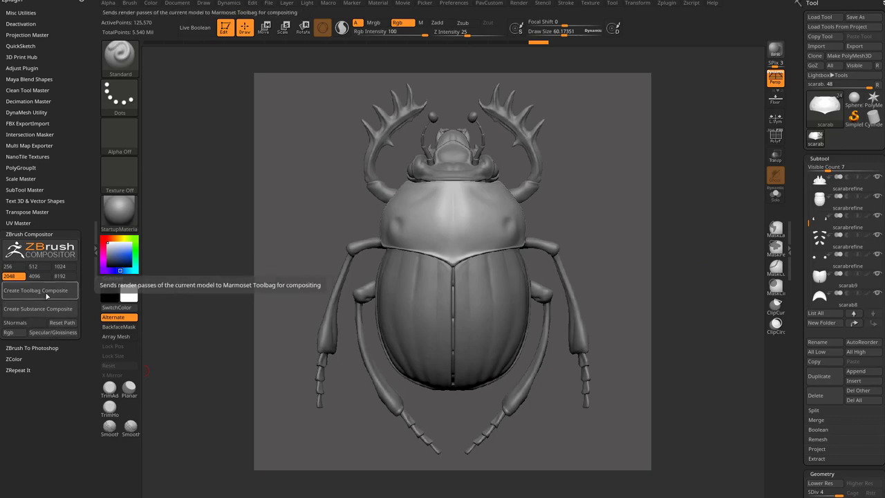
{"action": "left_click", "coordinate": [46, 332]}
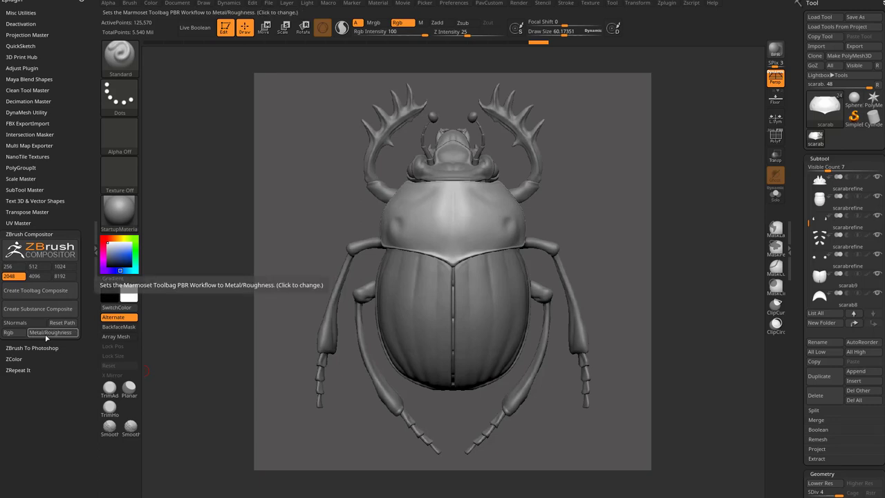
{"action": "left_click", "coordinate": [46, 332]}
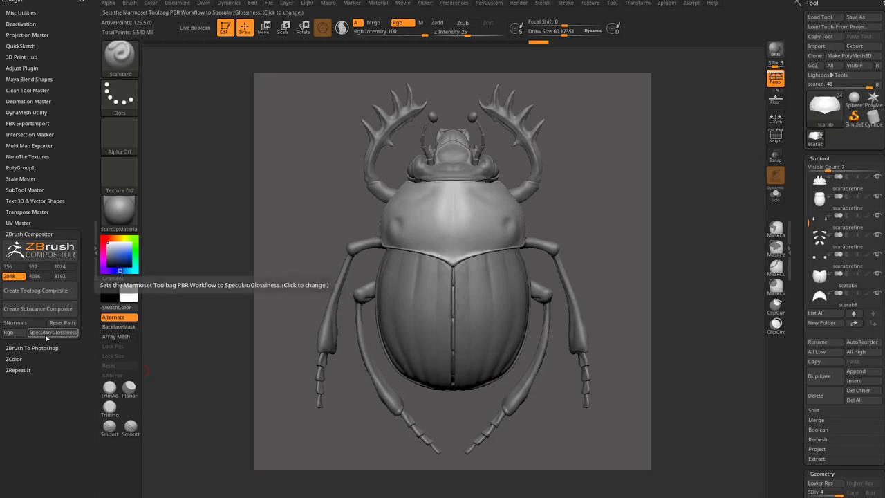
{"action": "left_click", "coordinate": [46, 332]}
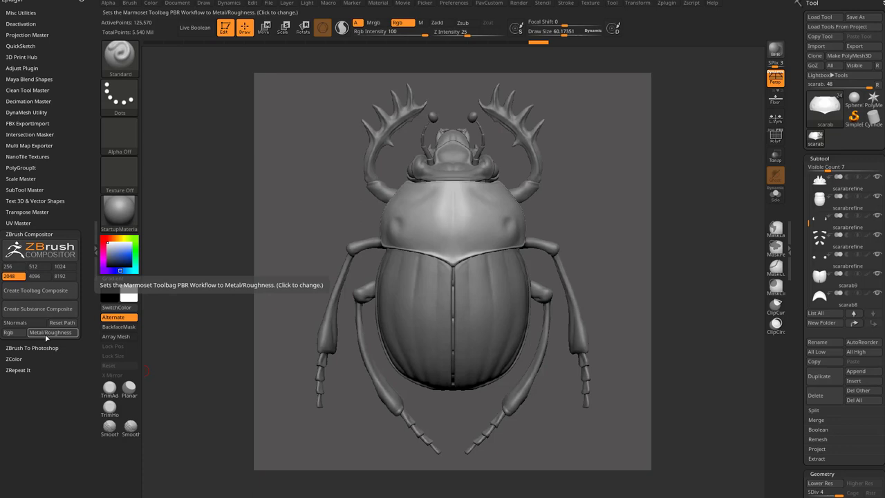
{"action": "left_click", "coordinate": [47, 333]}
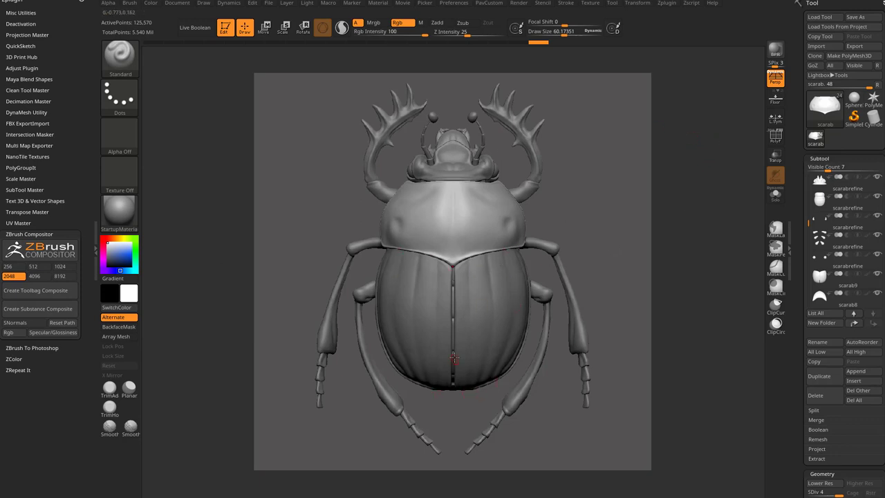
- Run Create Substance Composite to send the scarab's render passes to Substance Painter
{"action": "left_click", "coordinate": [38, 309]}
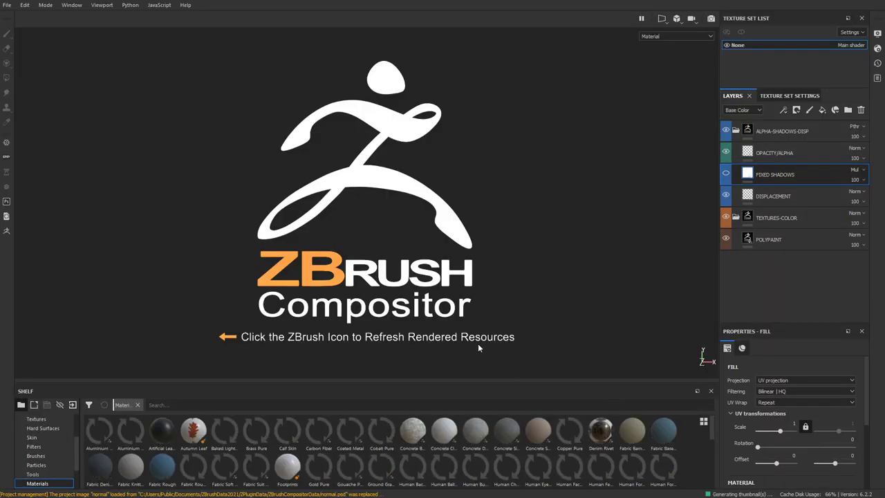
- Refresh the composite resources with the ZBrush toolbar icon to show the painted white scarab
{"action": "left_click", "coordinate": [6, 233]}
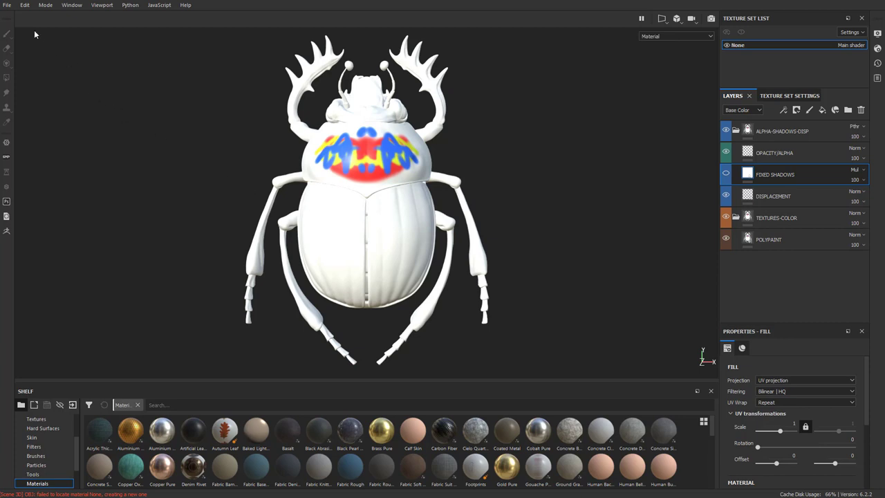
{"action": "left_click", "coordinate": [15, 10]}
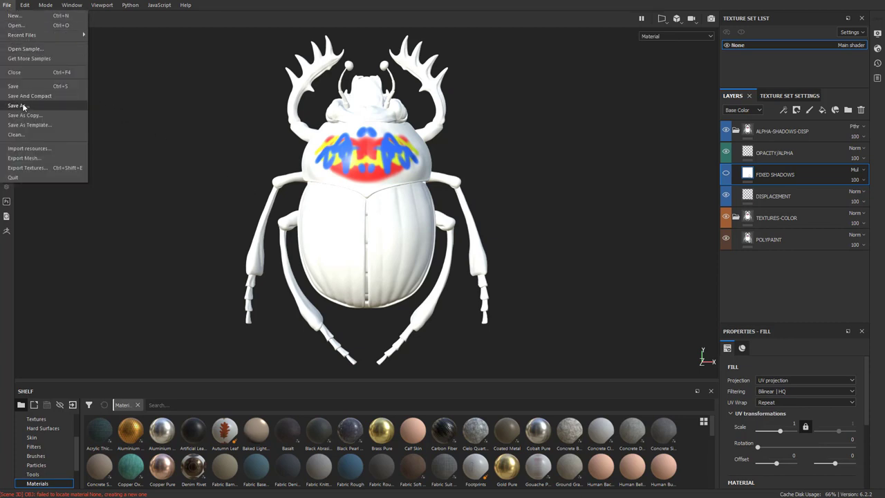
- Delete the old .spp files and save the project as ScarabComposite in the Compositing folder
{"action": "left_click", "coordinate": [22, 109]}
{"action": "left_click", "coordinate": [147, 67]}
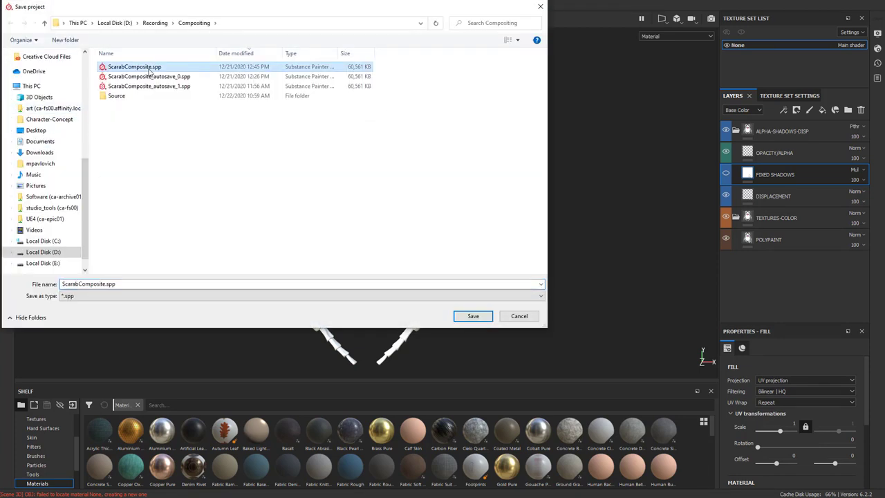
{"action": "key", "text": "Delete"}
{"action": "key", "text": "Delete"}
{"action": "key", "text": "Delete"}
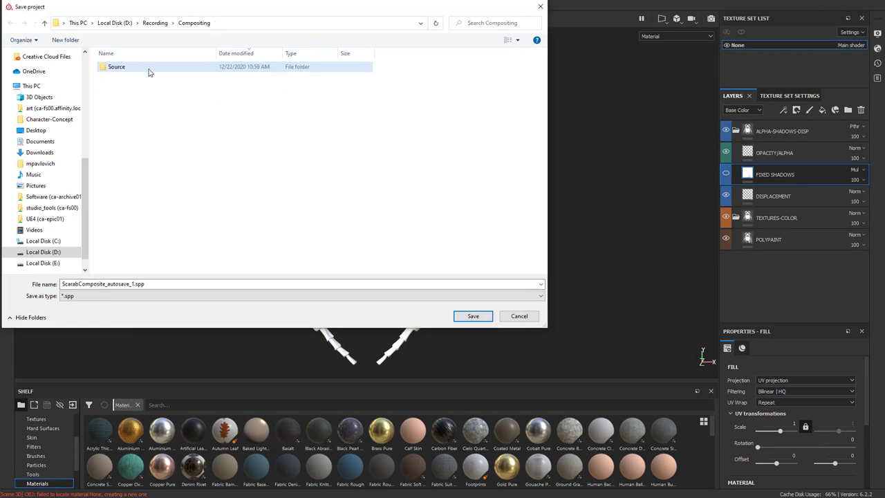
{"action": "left_click", "coordinate": [164, 284]}
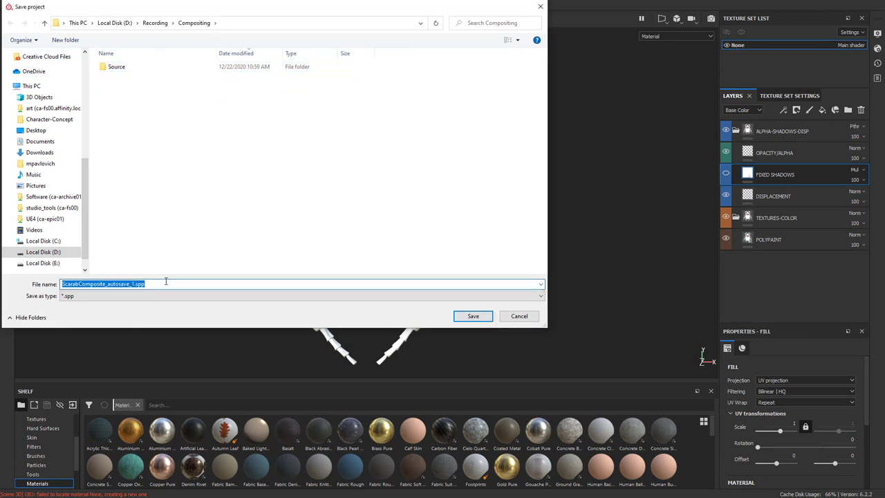
{"action": "type", "text": "ScarabComposite"}
{"action": "key", "text": "Return"}
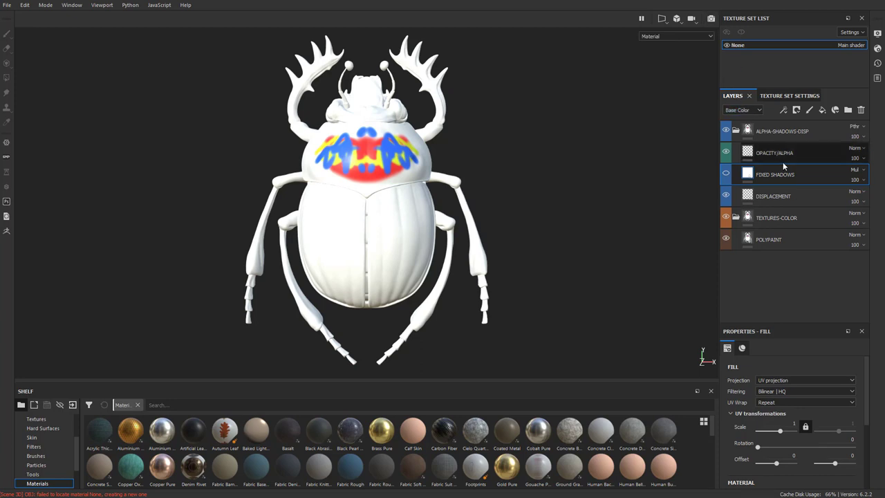
- Reset the panel layout to default and expand and collapse the layer folders
{"action": "left_click", "coordinate": [67, 6]}
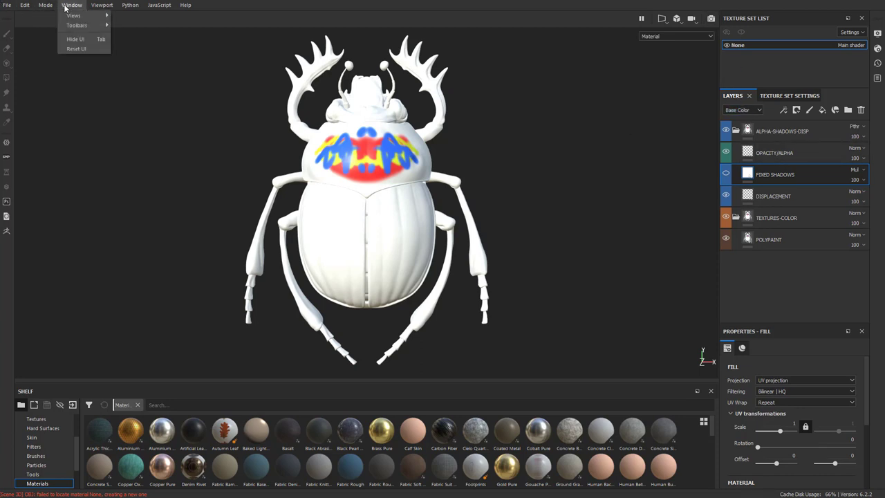
{"action": "left_click", "coordinate": [74, 48]}
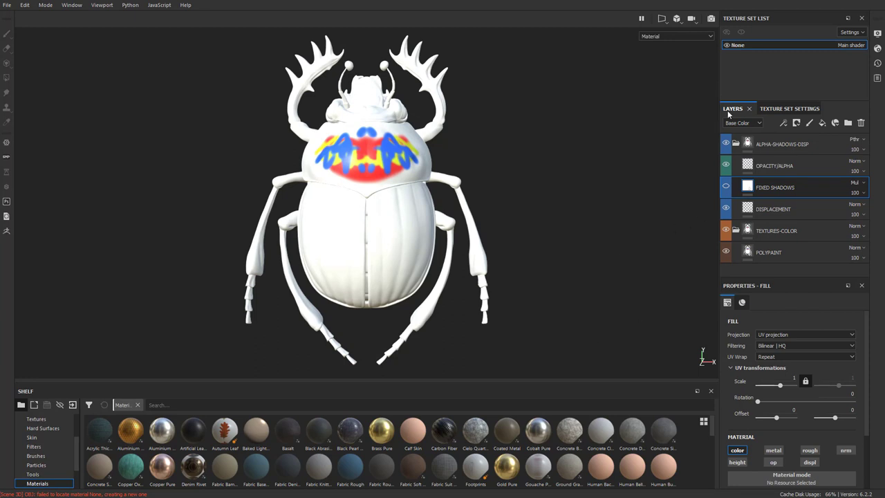
{"action": "left_click", "coordinate": [735, 143]}
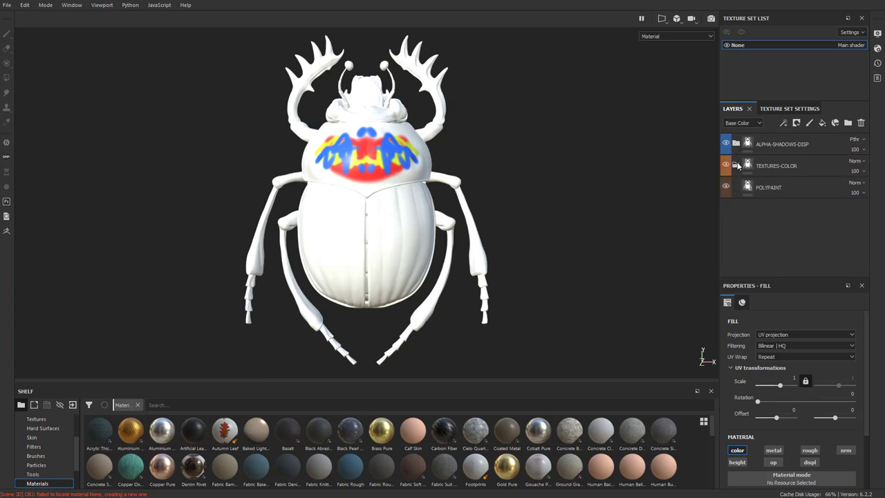
{"action": "left_click", "coordinate": [735, 165]}
{"action": "left_click", "coordinate": [735, 164]}
- Select the POLYPAINT layer and turn its visibility off
{"action": "left_click", "coordinate": [741, 147]}
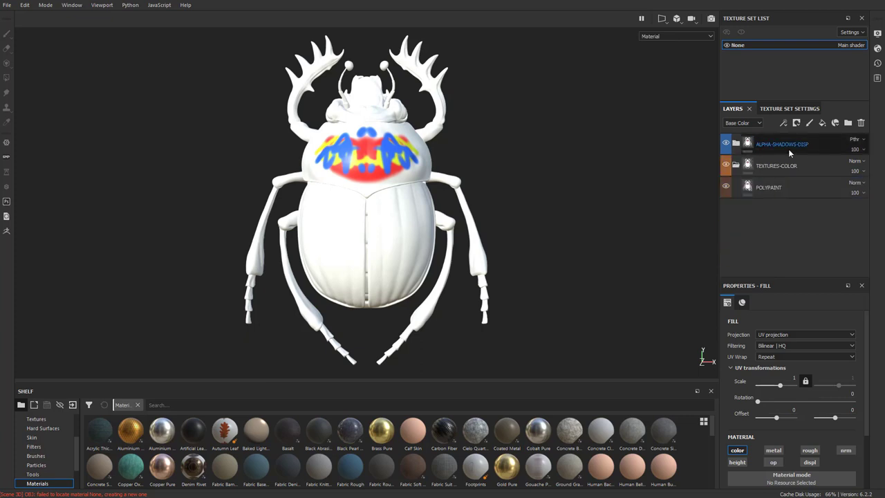
{"action": "left_click", "coordinate": [753, 165]}
{"action": "left_click", "coordinate": [807, 194]}
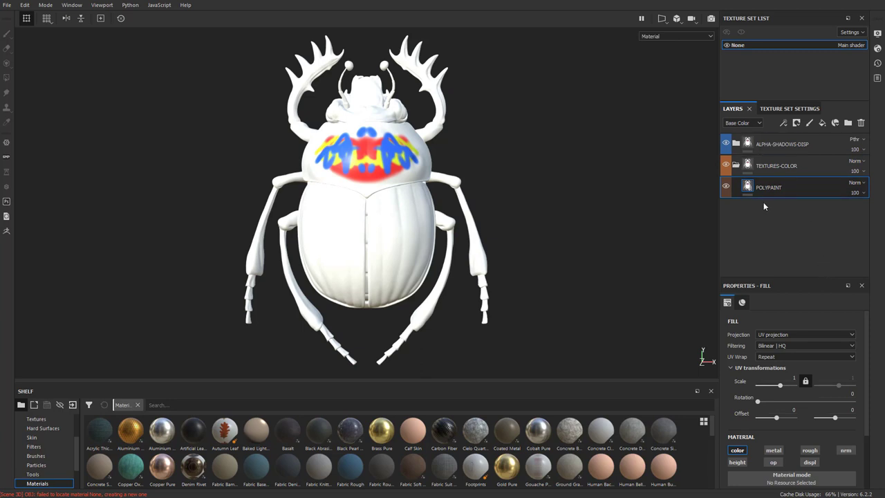
{"action": "left_click", "coordinate": [726, 186]}
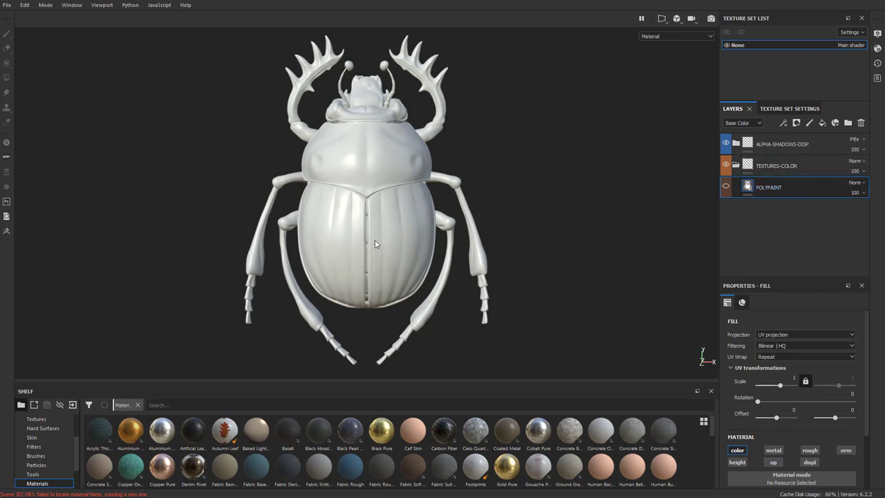
- Expand the ALPHA-SHADOWS-DISP folder, select its DISPLACEMENT layer, and orbit to inspect the scarab
{"action": "left_click", "coordinate": [736, 144]}
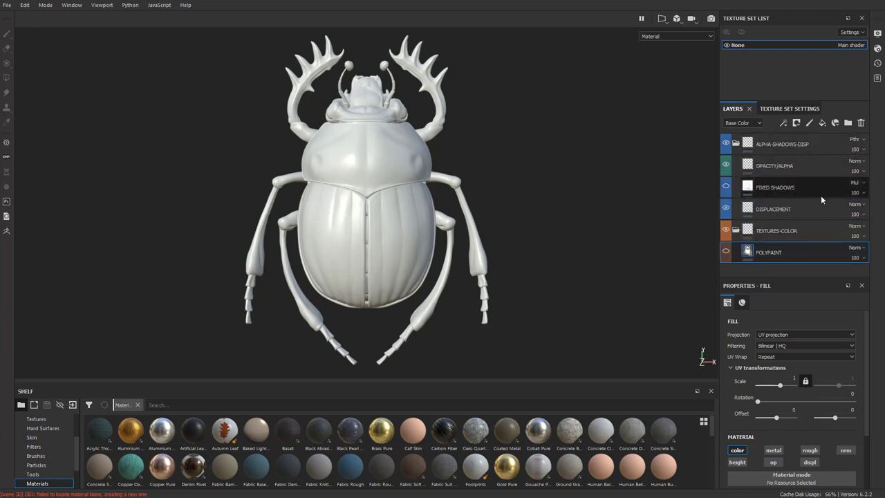
{"action": "left_click", "coordinate": [788, 210]}
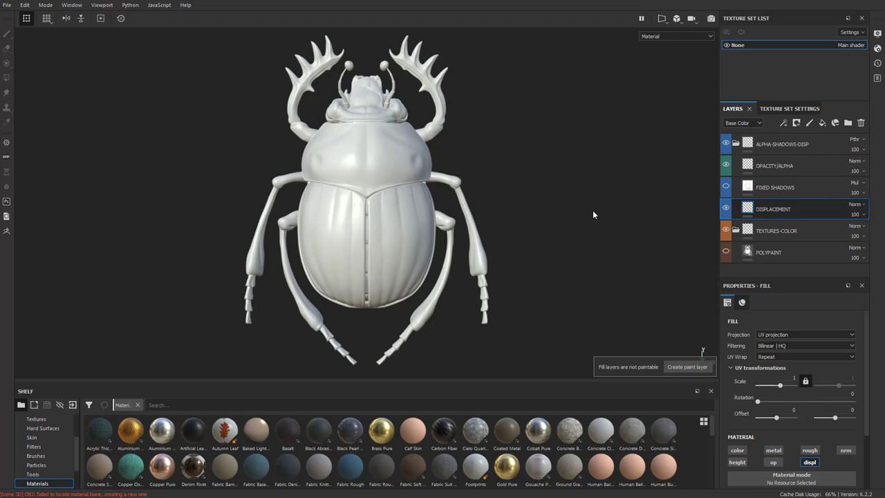
{"action": "mouse_move", "coordinate": [595, 207]}
{"action": "left_mouse_down", "text": "alt"}
{"action": "mouse_move", "coordinate": [606, 198]}
{"action": "mouse_move", "coordinate": [543, 203]}
{"action": "mouse_move", "coordinate": [598, 199]}
{"action": "mouse_move", "coordinate": [524, 216]}
{"action": "mouse_move", "coordinate": [404, 215]}
{"action": "mouse_move", "coordinate": [285, 195]}
{"action": "mouse_move", "coordinate": [565, 208]}
{"action": "mouse_move", "coordinate": [548, 200]}
{"action": "mouse_move", "coordinate": [485, 211]}
{"action": "left_mouse_up", "text": "alt"}
{"action": "left_click_drag", "start_coordinate": [637, 219], "coordinate": [573, 181], "text": "alt"}
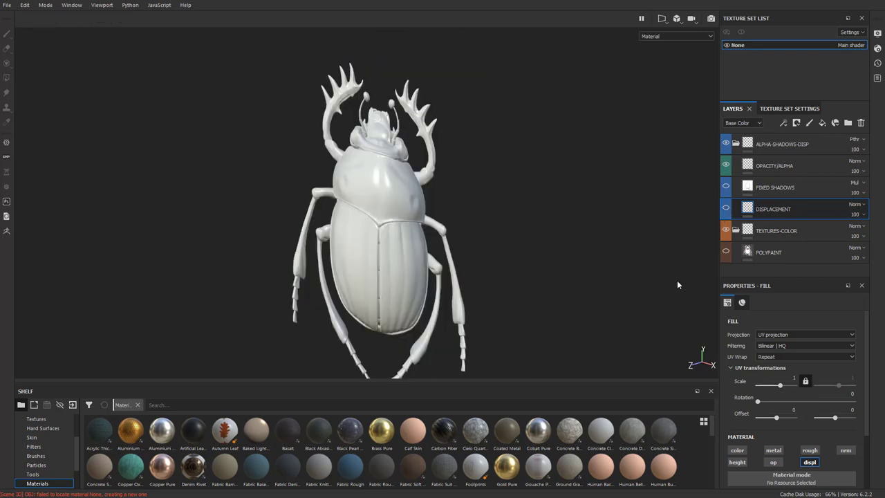
{"action": "mouse_move", "coordinate": [600, 232]}
{"action": "left_mouse_down", "text": "alt"}
{"action": "mouse_move", "coordinate": [572, 218]}
{"action": "mouse_move", "coordinate": [486, 241]}
{"action": "mouse_move", "coordinate": [546, 231]}
{"action": "mouse_move", "coordinate": [439, 201]}
{"action": "mouse_move", "coordinate": [590, 226]}
{"action": "left_mouse_up", "text": "alt"}
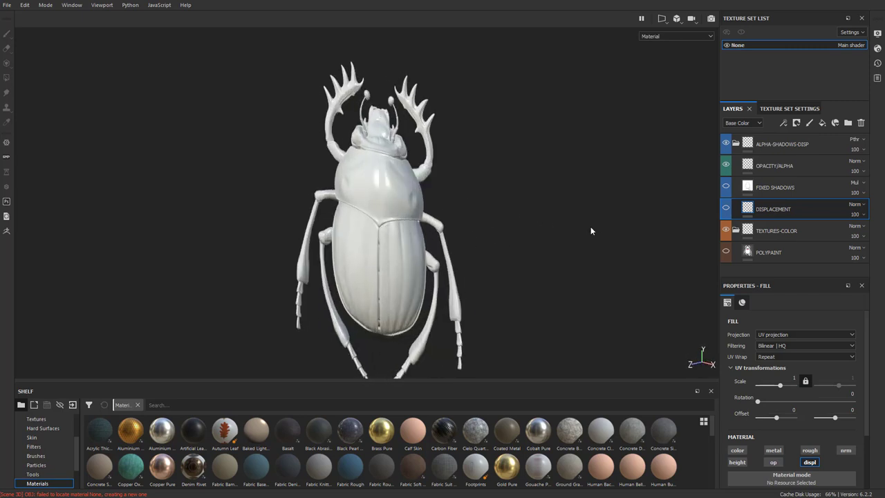
- In Display Settings, turn on the mesh wireframe over the beetle
{"action": "left_click", "coordinate": [877, 34]}
{"action": "scroll", "coordinate": [792, 222], "scroll_direction": "down", "scroll_amount": 15}
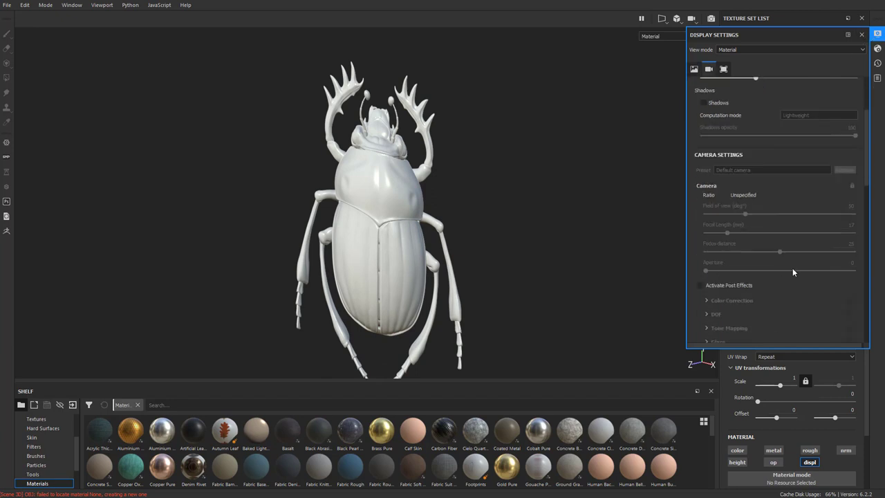
{"action": "scroll", "coordinate": [792, 283], "scroll_direction": "down", "scroll_amount": 1}
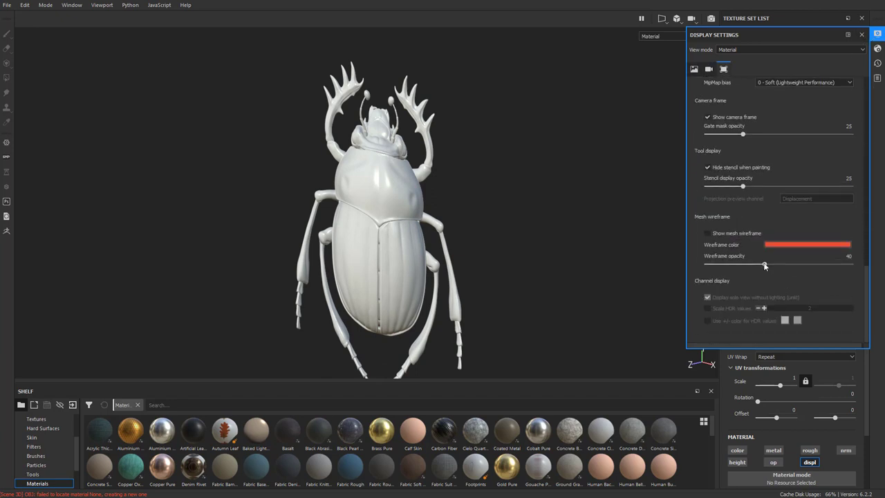
{"action": "left_click", "coordinate": [707, 233]}
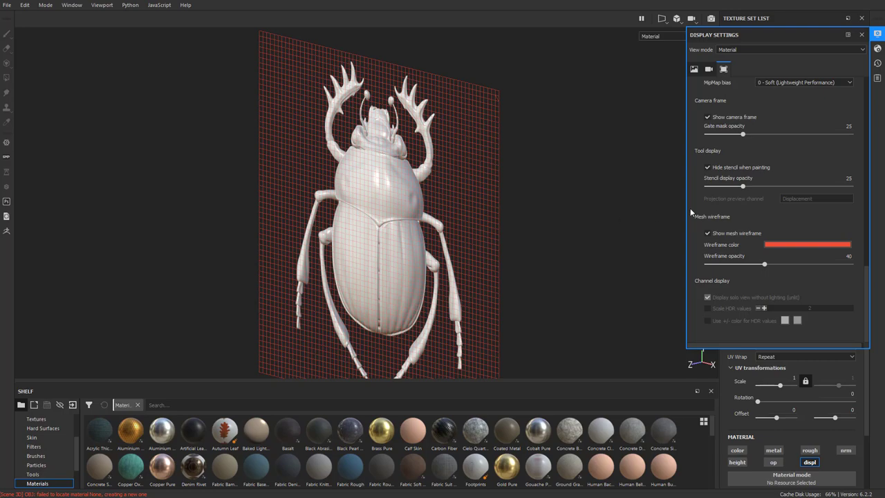
{"action": "left_click", "coordinate": [707, 233]}
{"action": "left_click", "coordinate": [707, 233]}
{"action": "left_click_drag", "start_coordinate": [608, 201], "coordinate": [694, 183], "text": "alt"}
- Rotate the environment lighting to 234, then hide the mesh wireframe again
{"action": "mouse_move", "coordinate": [621, 200]}
{"action": "right_mouse_down", "text": "shift"}
{"action": "mouse_move", "coordinate": [583, 200]}
{"action": "mouse_move", "coordinate": [624, 210]}
{"action": "mouse_move", "coordinate": [599, 212]}
{"action": "right_mouse_up", "text": "shift"}
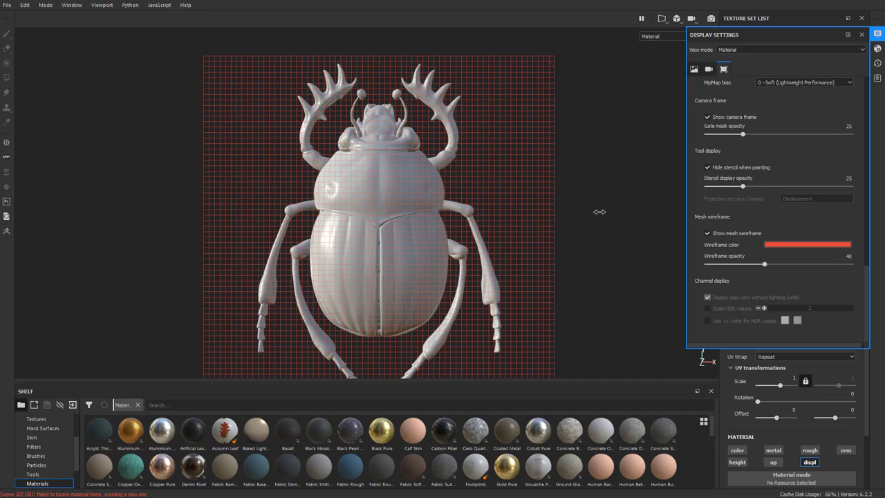
{"action": "mouse_move", "coordinate": [599, 211]}
{"action": "right_mouse_down", "text": "shift"}
{"action": "mouse_move", "coordinate": [605, 226]}
{"action": "mouse_move", "coordinate": [651, 228]}
{"action": "mouse_move", "coordinate": [605, 229]}
{"action": "mouse_move", "coordinate": [624, 231]}
{"action": "mouse_move", "coordinate": [614, 223]}
{"action": "right_mouse_up", "text": "shift"}
{"action": "left_click_drag", "start_coordinate": [614, 222], "coordinate": [555, 252], "text": "alt"}
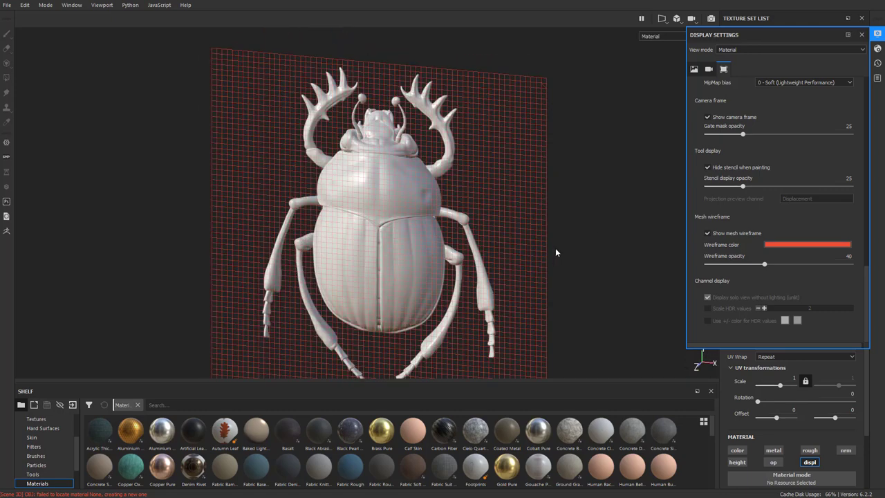
{"action": "left_click", "coordinate": [707, 233]}
{"action": "scroll", "coordinate": [778, 208], "scroll_direction": "up", "scroll_amount": 10}
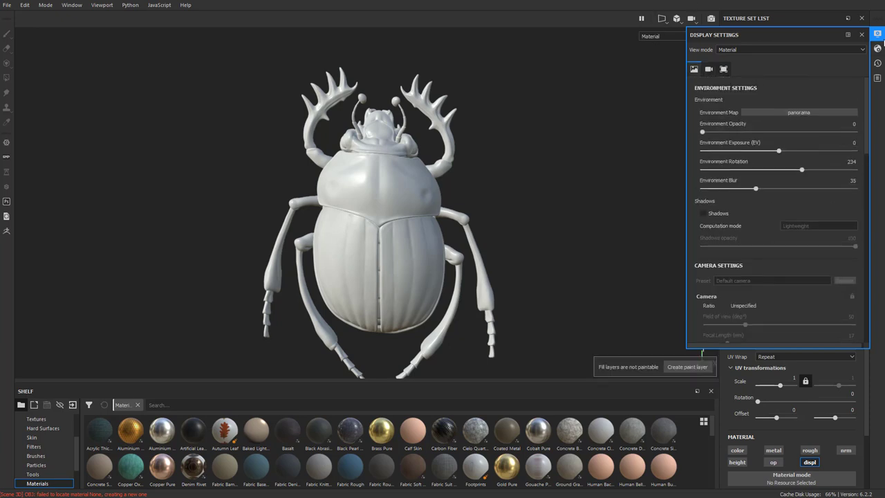
- Close Display Settings, then orbit and pan the camera around the white scarab relief
{"action": "left_click", "coordinate": [660, 19]}
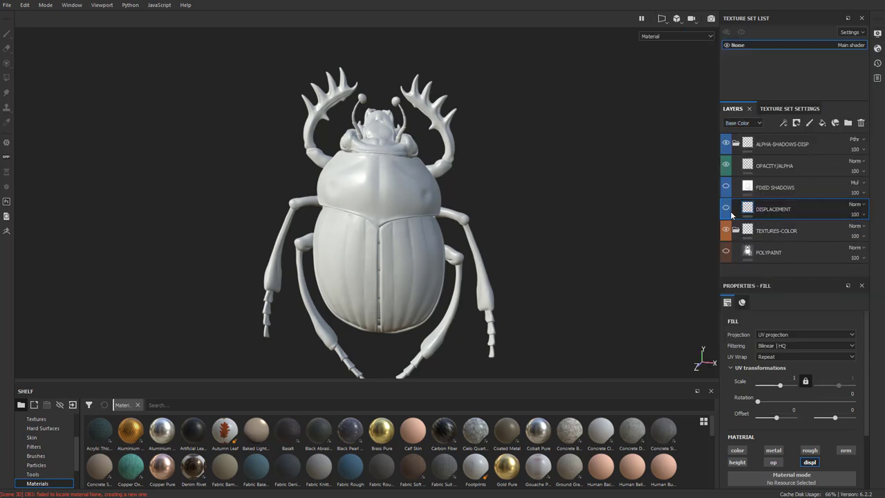
{"action": "left_click_drag", "start_coordinate": [619, 221], "coordinate": [543, 223], "text": "alt"}
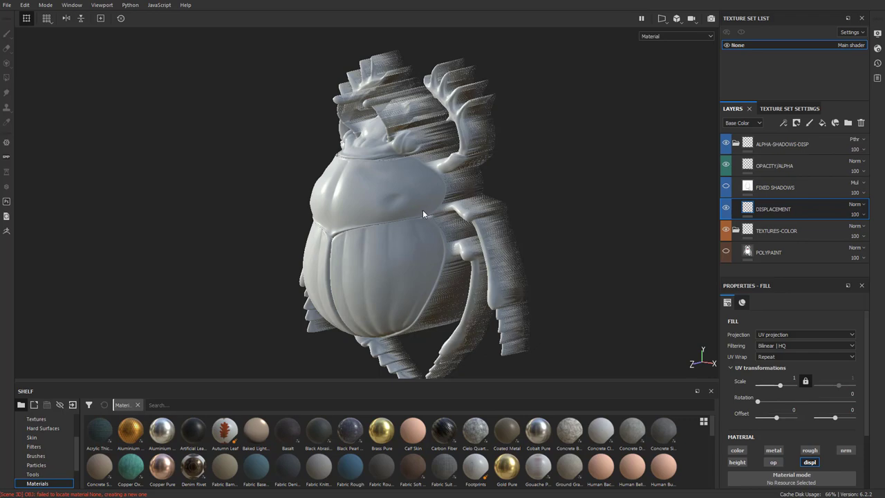
{"action": "mouse_move", "coordinate": [498, 175]}
{"action": "left_mouse_down", "text": "alt"}
{"action": "mouse_move", "coordinate": [584, 214]}
{"action": "mouse_move", "coordinate": [543, 184]}
{"action": "mouse_move", "coordinate": [512, 181]}
{"action": "left_mouse_up", "text": "alt"}
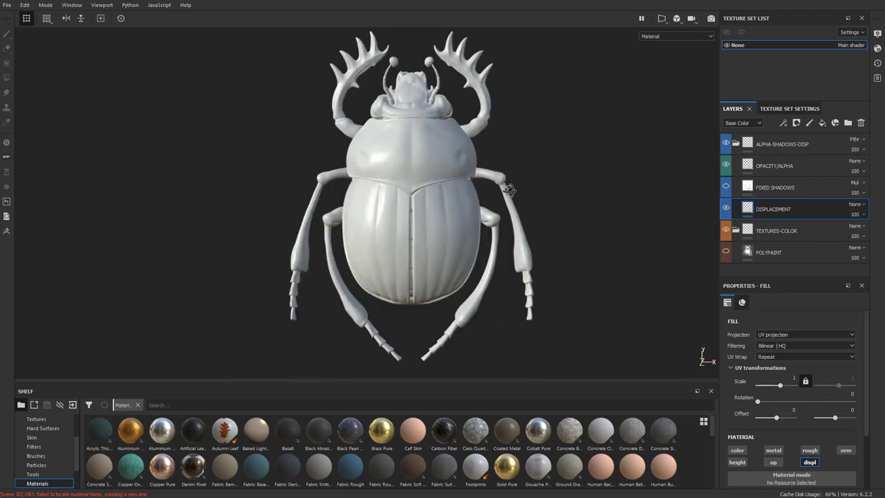
{"action": "left_click_drag", "start_coordinate": [565, 157], "coordinate": [416, 198], "text": "alt"}
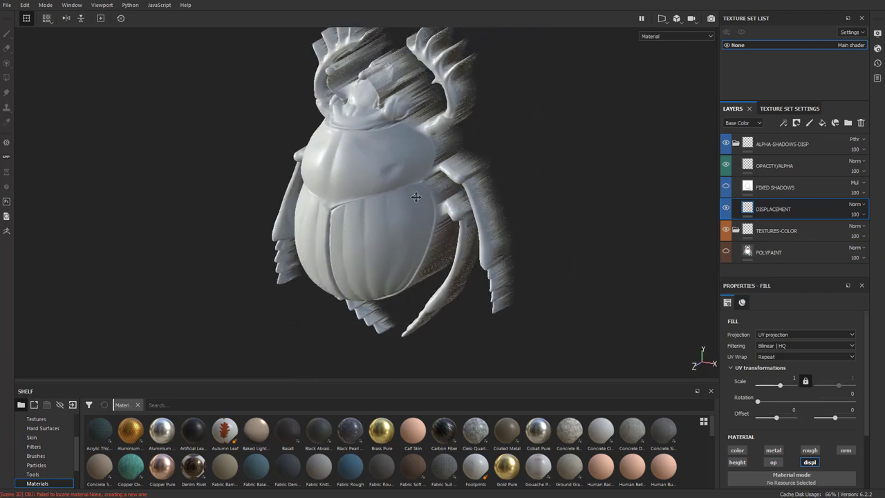
{"action": "left_click_drag", "start_coordinate": [524, 183], "coordinate": [541, 184], "text": "alt"}
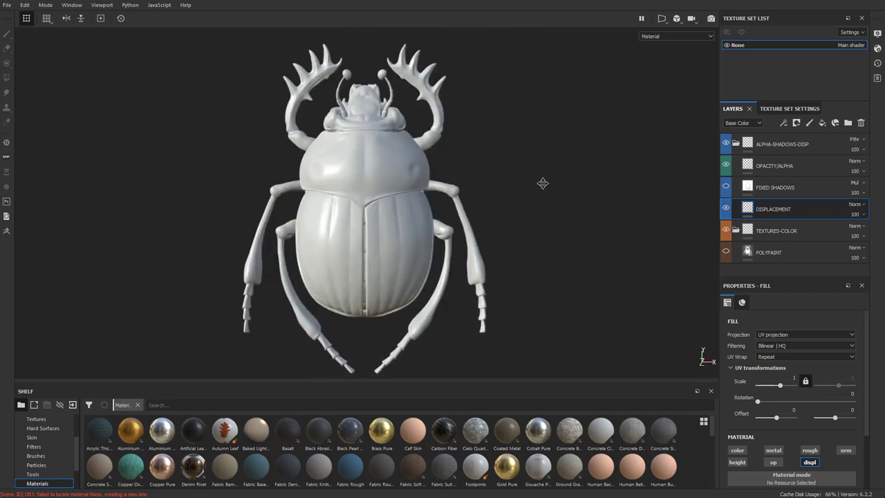
{"action": "middle_click_drag", "start_coordinate": [543, 183], "coordinate": [571, 176], "text": "alt"}
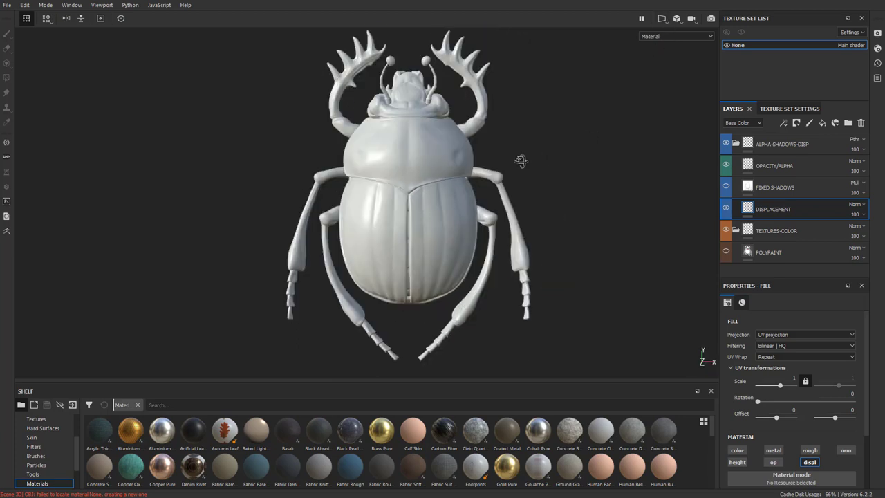
{"action": "left_click", "coordinate": [661, 19]}
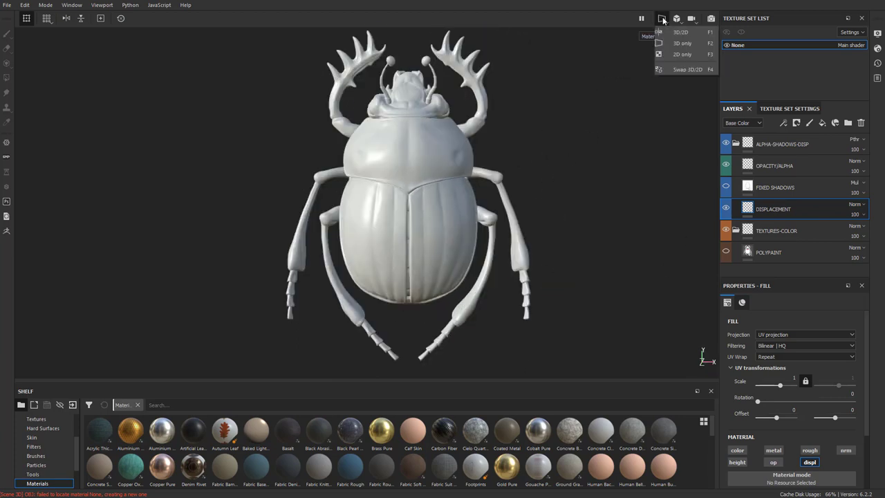
{"action": "left_click", "coordinate": [678, 20]}
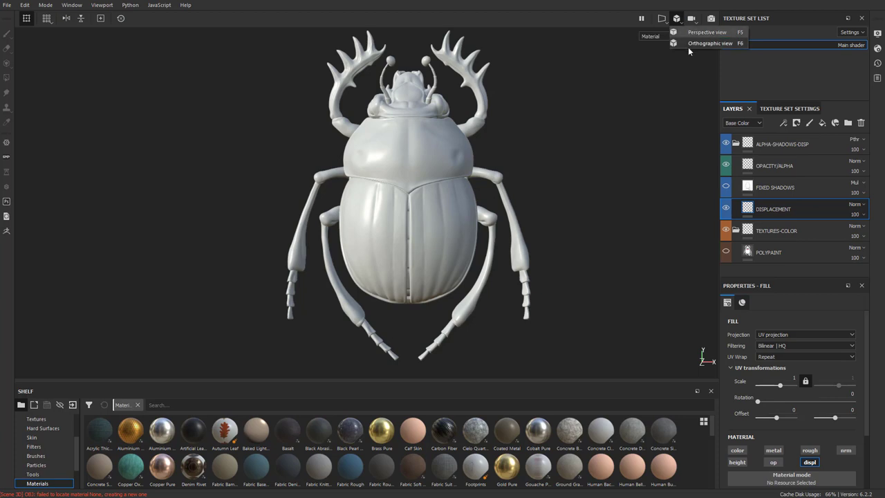
{"action": "left_click", "coordinate": [692, 36]}
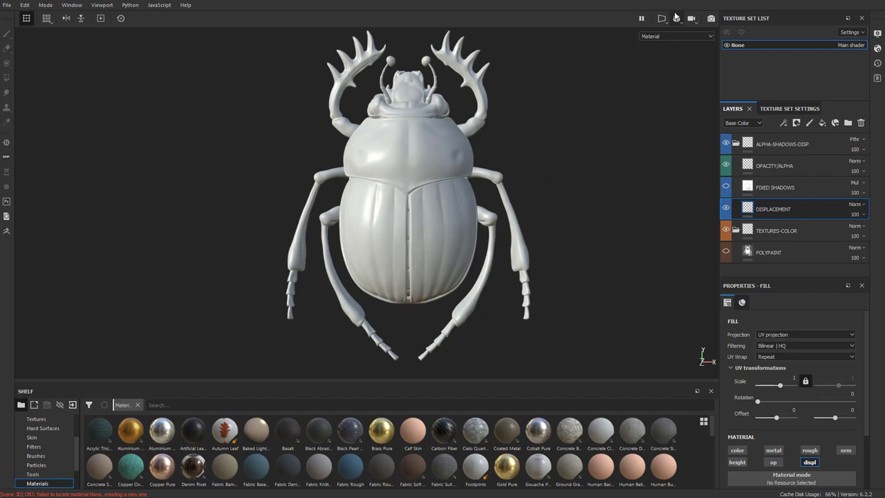
{"action": "left_click_drag", "start_coordinate": [529, 148], "coordinate": [628, 174], "text": "alt"}
{"action": "mouse_move", "coordinate": [533, 167]}
{"action": "right_mouse_down", "text": "shift"}
{"action": "mouse_move", "coordinate": [578, 150]}
{"action": "mouse_move", "coordinate": [530, 164]}
{"action": "mouse_move", "coordinate": [563, 162]}
{"action": "mouse_move", "coordinate": [551, 165]}
{"action": "right_mouse_up", "text": "shift"}
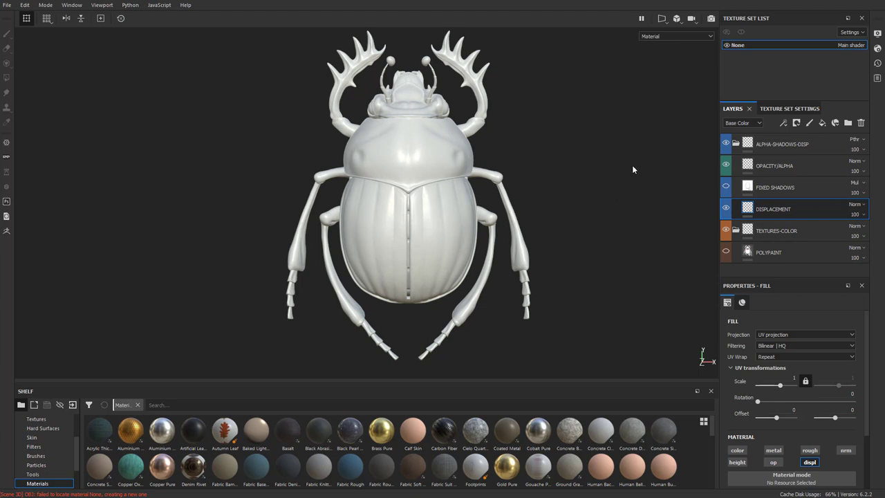
{"action": "mouse_move", "coordinate": [631, 166]}
{"action": "left_mouse_down", "text": "alt"}
{"action": "mouse_move", "coordinate": [586, 179]}
{"action": "mouse_move", "coordinate": [629, 164]}
{"action": "mouse_move", "coordinate": [477, 158]}
{"action": "mouse_move", "coordinate": [528, 173]}
{"action": "mouse_move", "coordinate": [545, 158]}
{"action": "mouse_move", "coordinate": [553, 178]}
{"action": "left_mouse_up", "text": "alt"}
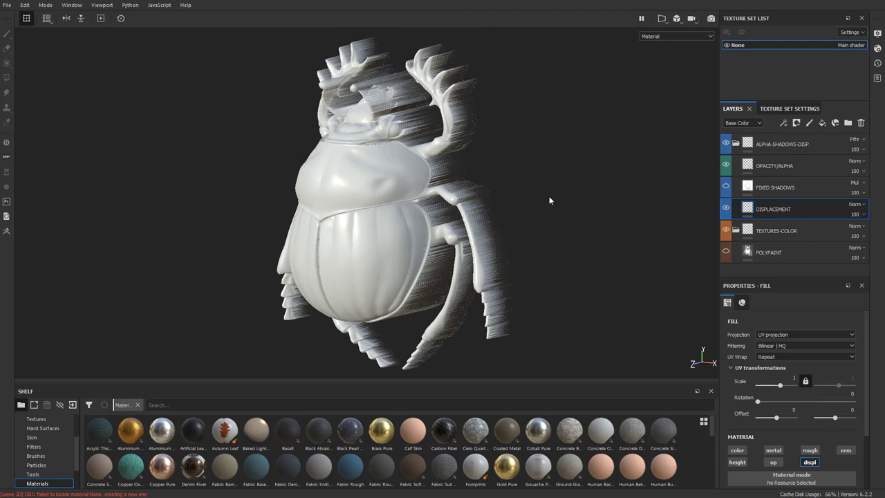
{"action": "left_click_drag", "start_coordinate": [584, 207], "coordinate": [562, 197], "text": "alt"}
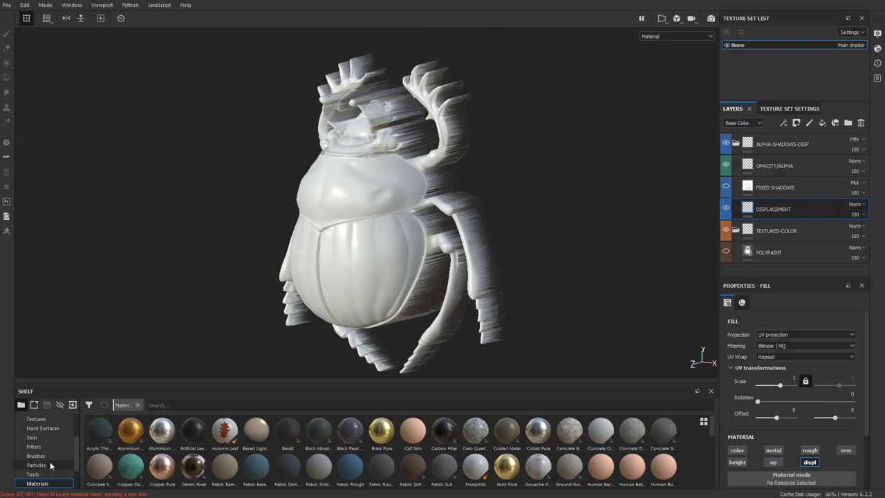
- Show the Shelf's Project category and preview the albedo, curvature, displacement, shadow and thickness maps
{"action": "scroll", "coordinate": [46, 468], "scroll_direction": "up", "scroll_amount": 3}
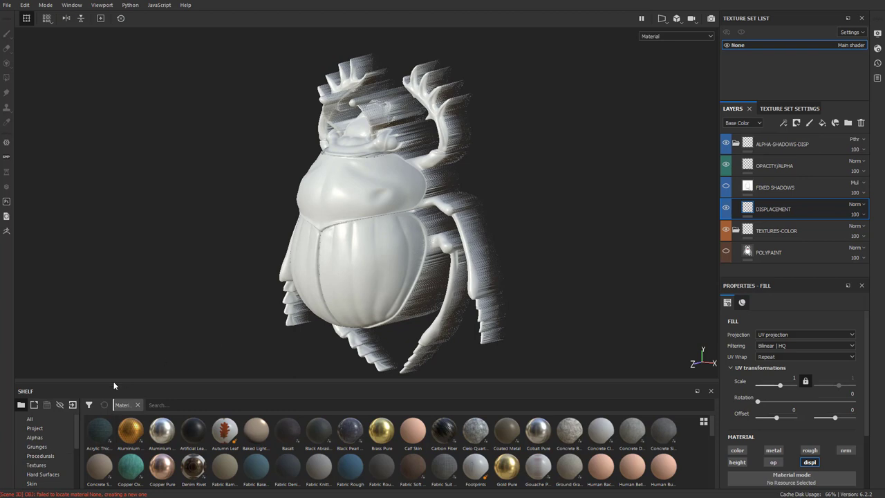
{"action": "left_click", "coordinate": [41, 428]}
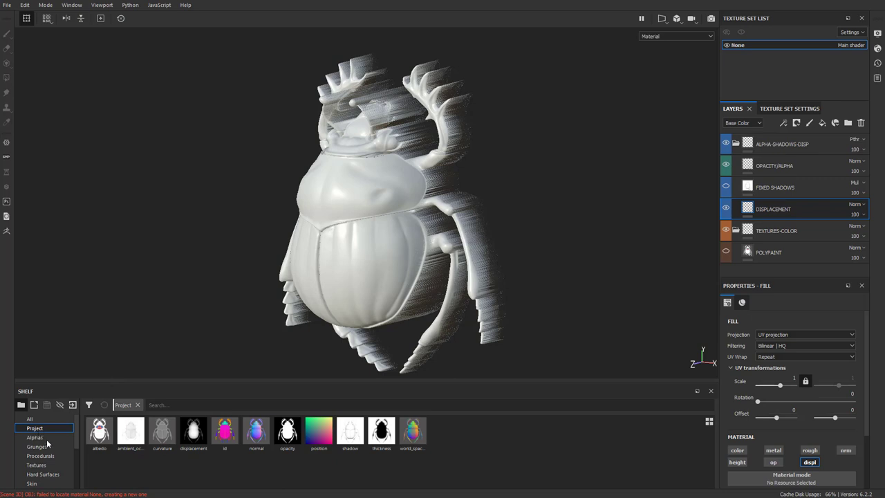
{"action": "mouse_move", "coordinate": [99, 433]}
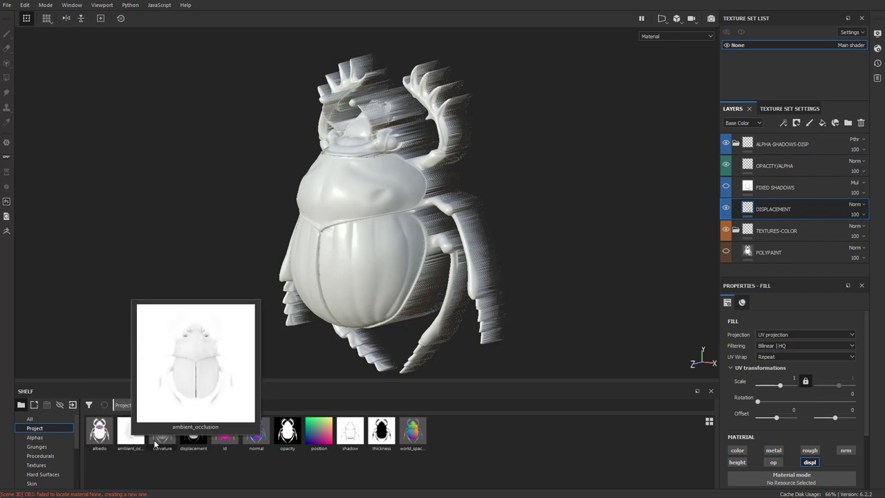
{"action": "mouse_move", "coordinate": [156, 440]}
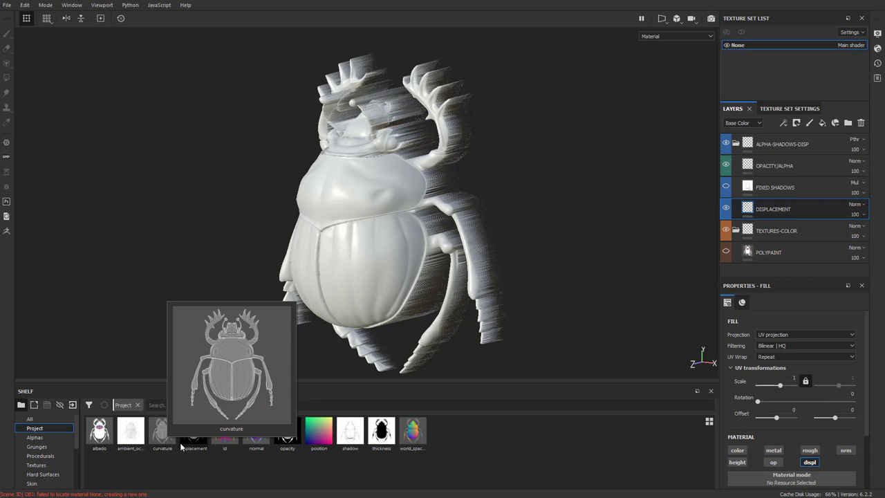
{"action": "mouse_move", "coordinate": [194, 434]}
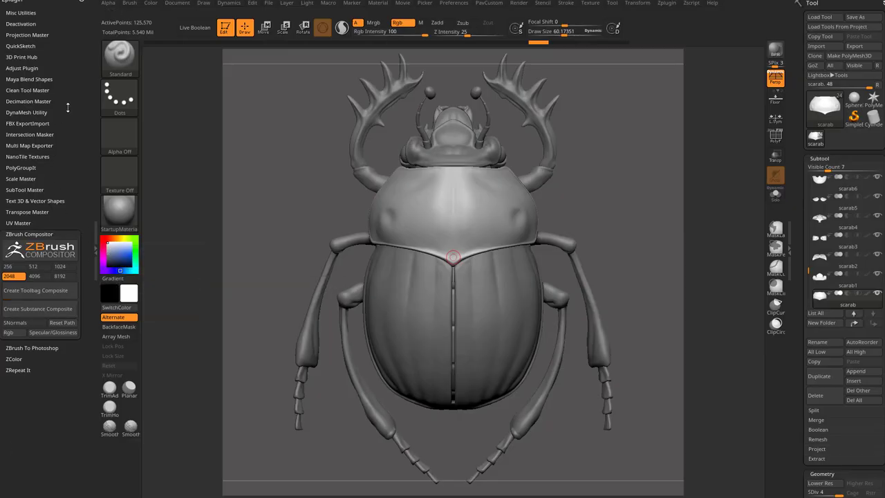
- In ZBrush, open Render > BPR RenderPass and preview the Depth pass thumbnail
{"action": "left_click", "coordinate": [518, 5]}
{"action": "left_click", "coordinate": [518, 5]}
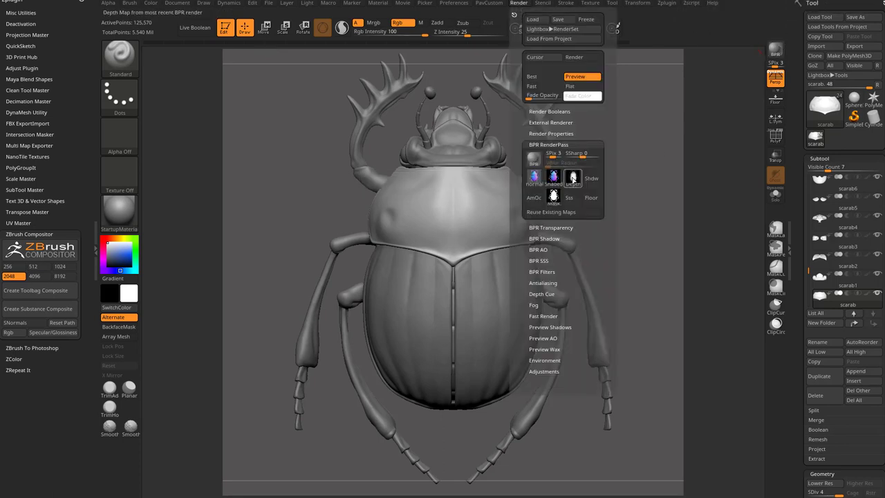
{"action": "mouse_move", "coordinate": [572, 178]}
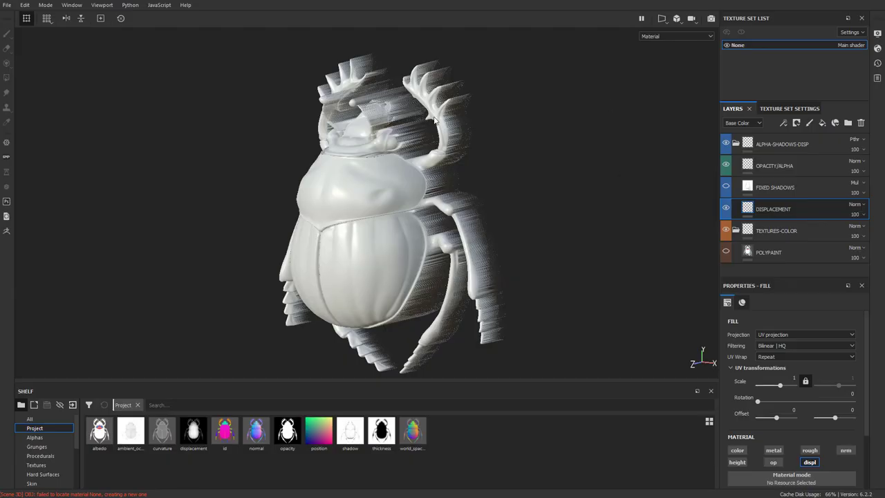
- Re-enable shader Displacement & Tessellation with Displacement as source and subdivision count 32
{"action": "left_click", "coordinate": [876, 50]}
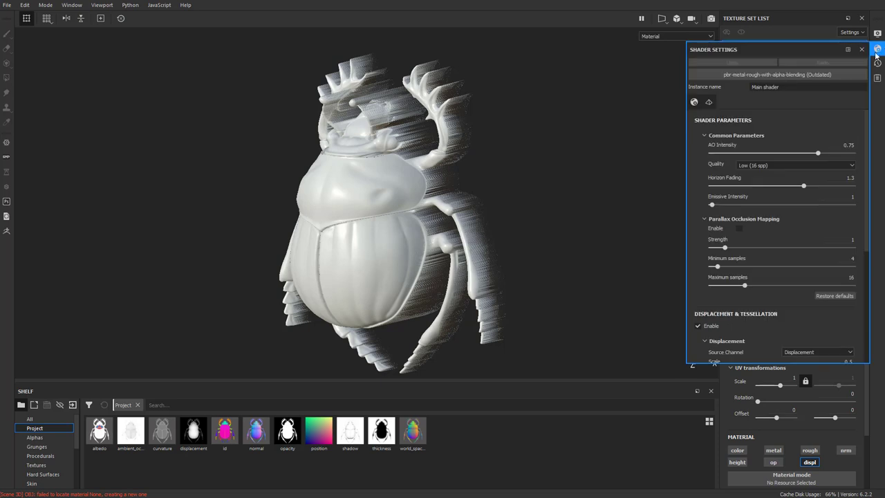
{"action": "scroll", "coordinate": [704, 226], "scroll_direction": "down", "scroll_amount": 4}
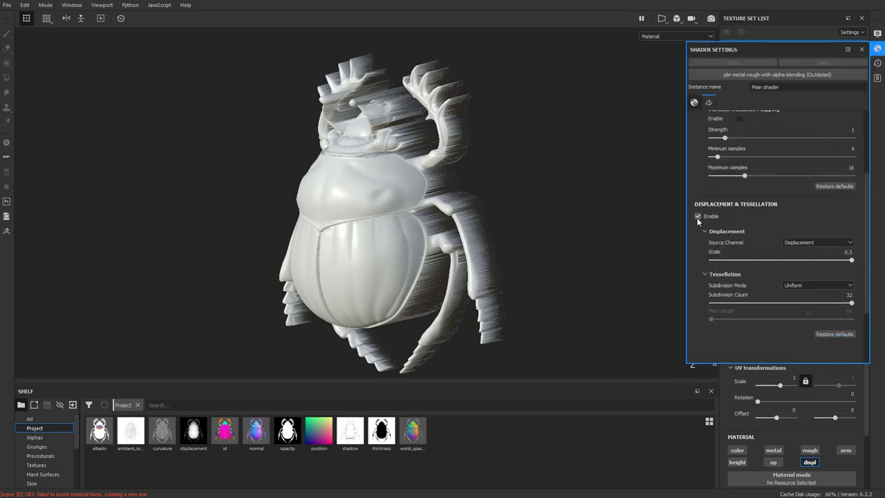
{"action": "left_click", "coordinate": [697, 216]}
{"action": "left_click", "coordinate": [697, 217]}
{"action": "left_click", "coordinate": [849, 242]}
{"action": "left_click", "coordinate": [850, 243]}
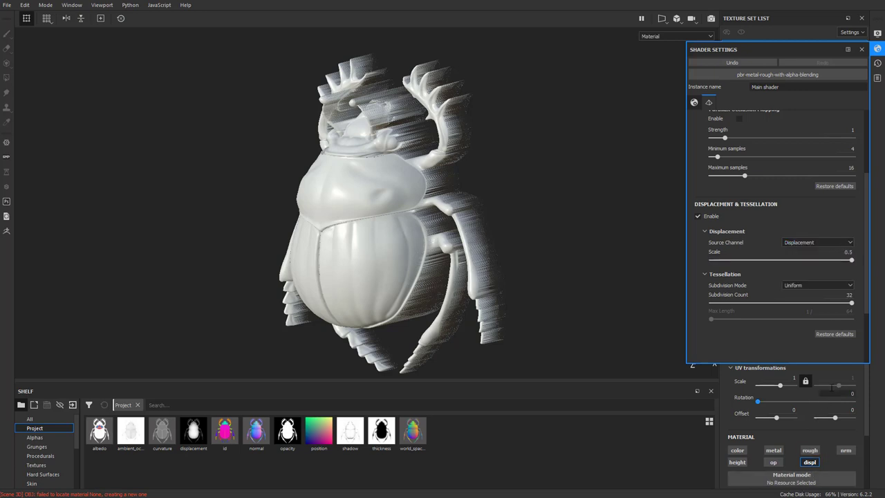
{"action": "mouse_move", "coordinate": [851, 304]}
{"action": "left_mouse_down"}
{"action": "mouse_move", "coordinate": [705, 306]}
{"action": "mouse_move", "coordinate": [865, 314]}
{"action": "left_mouse_up"}
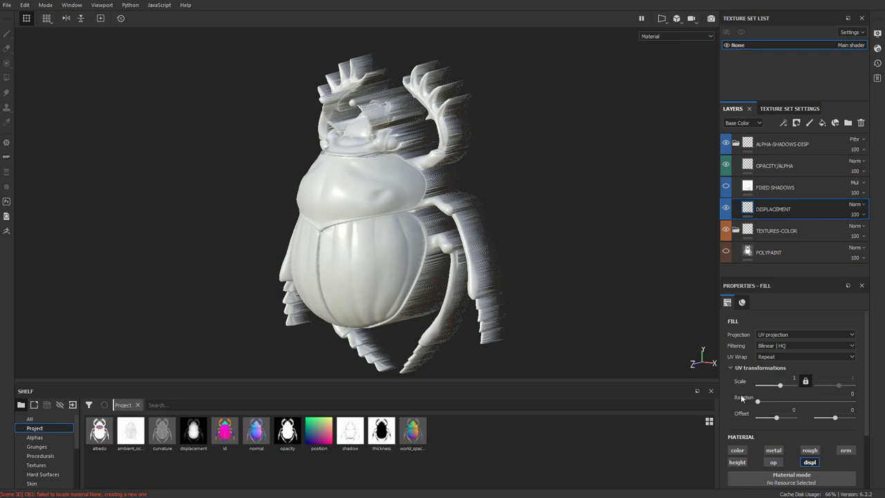
- Review the channels available in Texture Set Settings, then return to the layer stack
{"action": "left_click", "coordinate": [789, 109]}
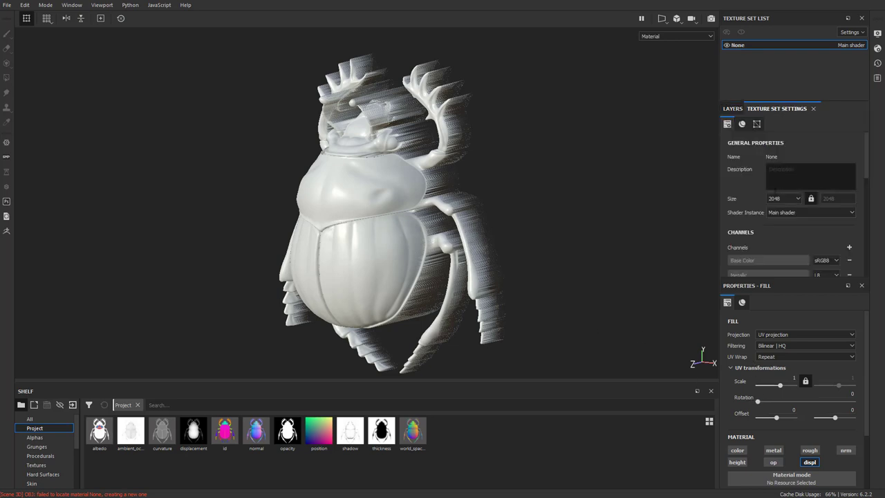
{"action": "scroll", "coordinate": [763, 216], "scroll_direction": "down", "scroll_amount": 2}
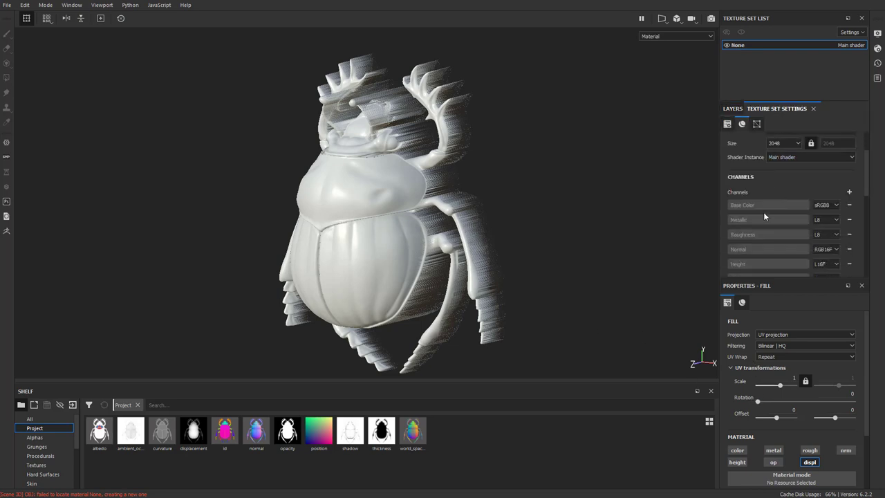
{"action": "left_click", "coordinate": [849, 193]}
{"action": "scroll", "coordinate": [802, 195], "scroll_direction": "down", "scroll_amount": 3}
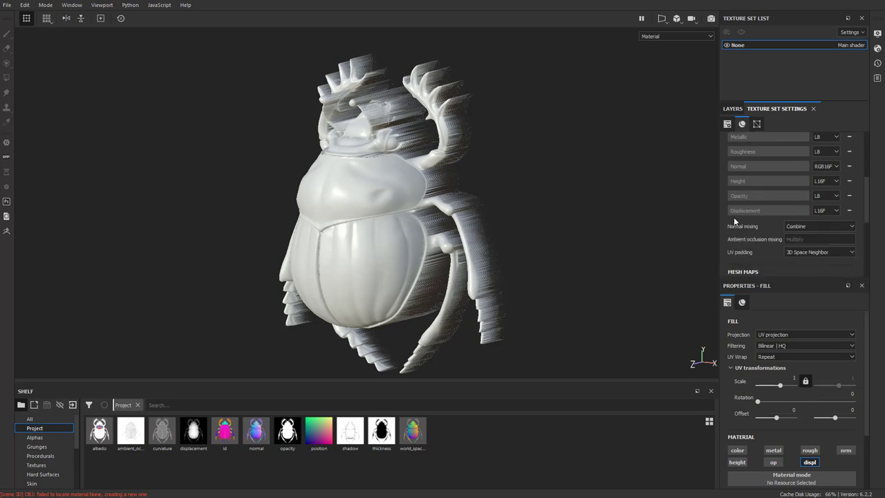
{"action": "left_click", "coordinate": [731, 108]}
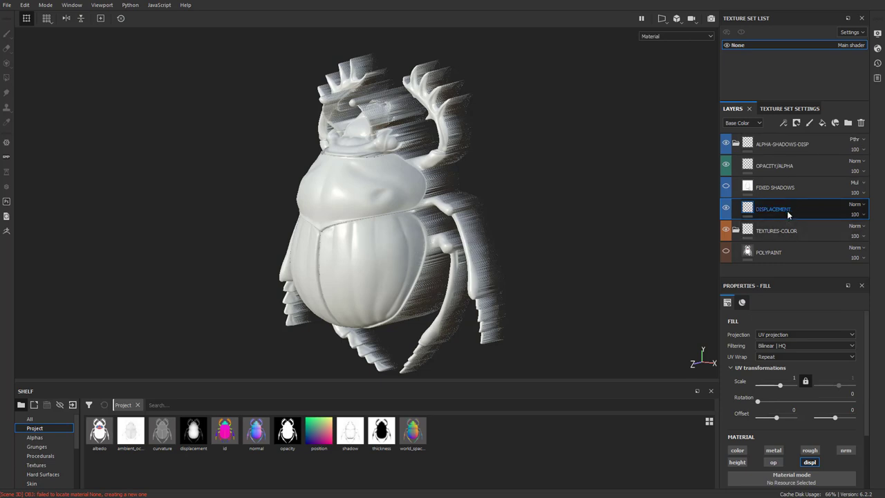
{"action": "scroll", "coordinate": [795, 387], "scroll_direction": "down", "scroll_amount": 3}
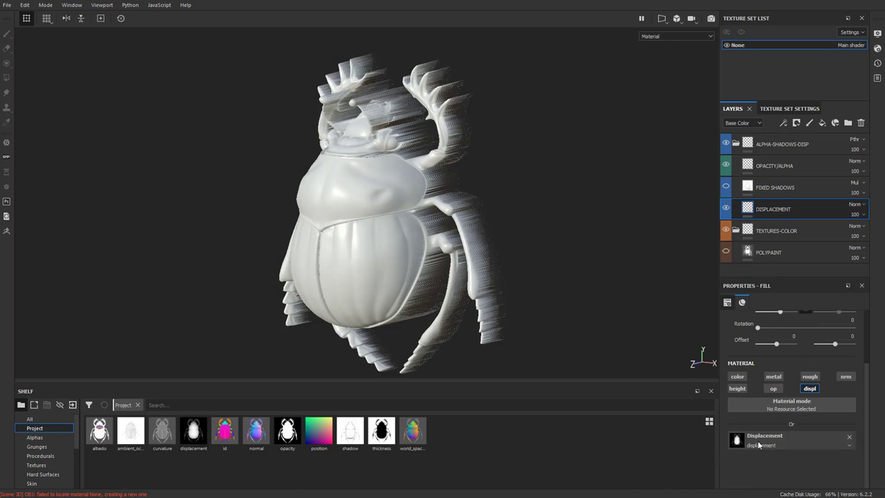
- Confirm Displacement as the shader's source channel, then view the beetle from above with rotated lighting
{"action": "left_click", "coordinate": [877, 48]}
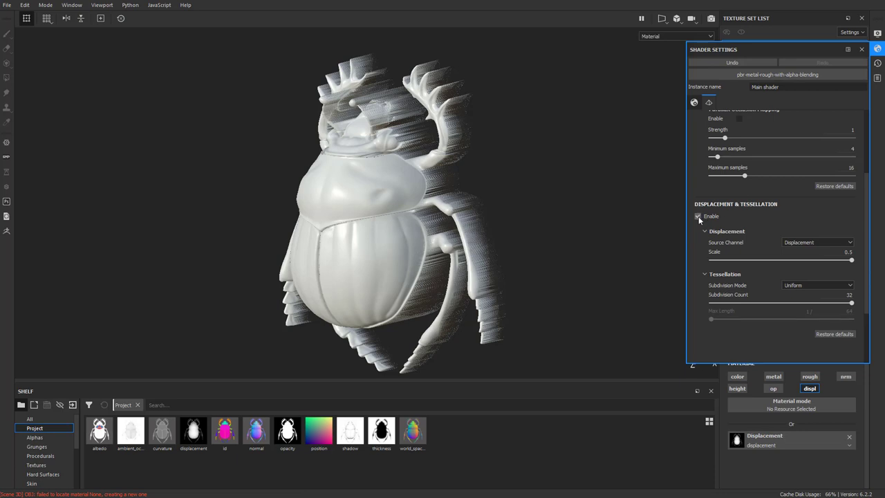
{"action": "left_click", "coordinate": [794, 242]}
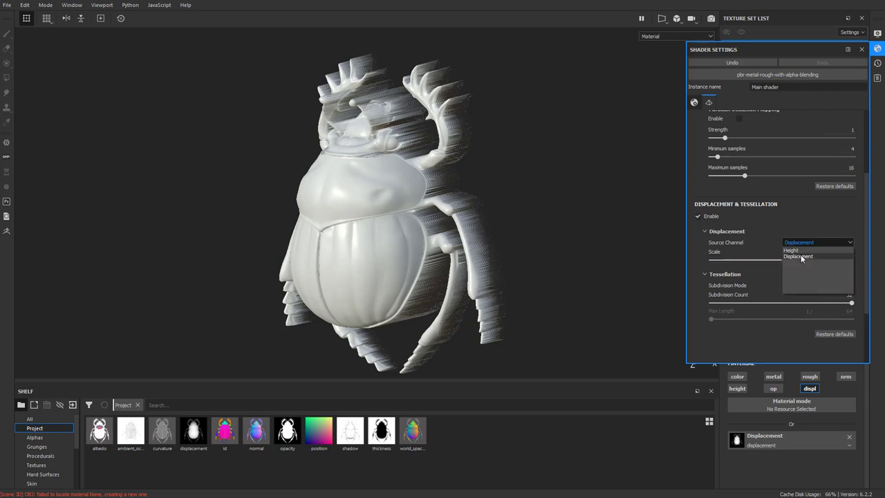
{"action": "left_click", "coordinate": [800, 255]}
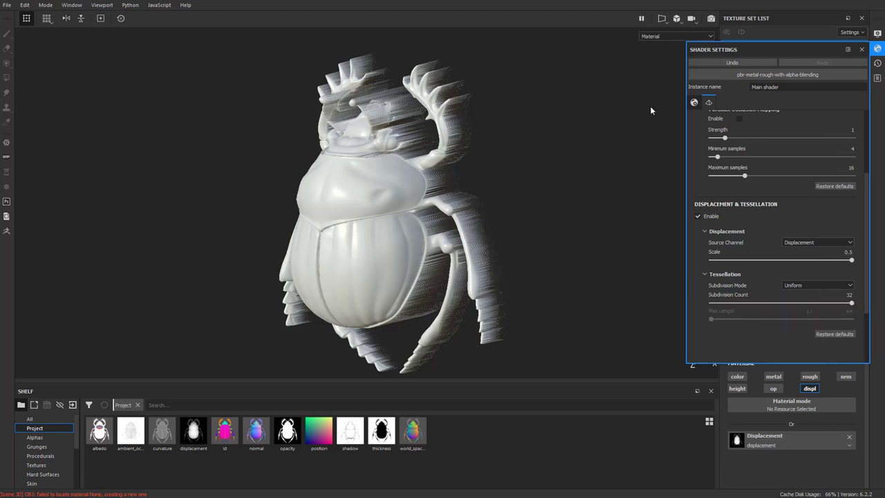
{"action": "left_click", "coordinate": [861, 49]}
{"action": "left_click_drag", "start_coordinate": [557, 290], "coordinate": [529, 160], "text": "alt"}
{"action": "right_click_drag", "start_coordinate": [529, 159], "coordinate": [573, 172], "text": "shift"}
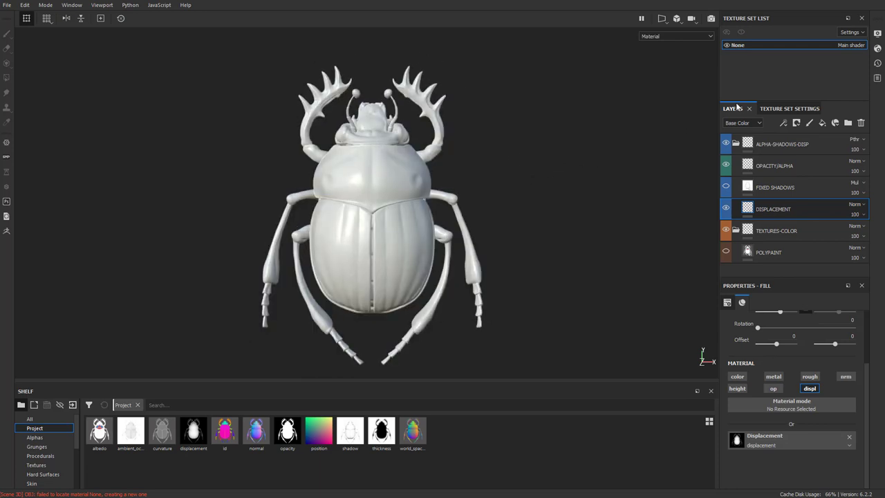
- Set the environment background to opacity 100 and blur 0
{"action": "left_click", "coordinate": [878, 35]}
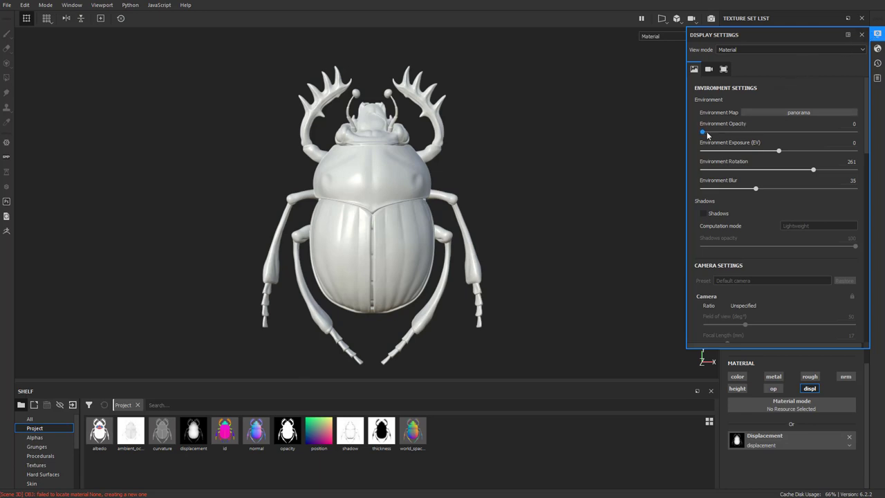
{"action": "left_click_drag", "start_coordinate": [702, 132], "coordinate": [863, 138]}
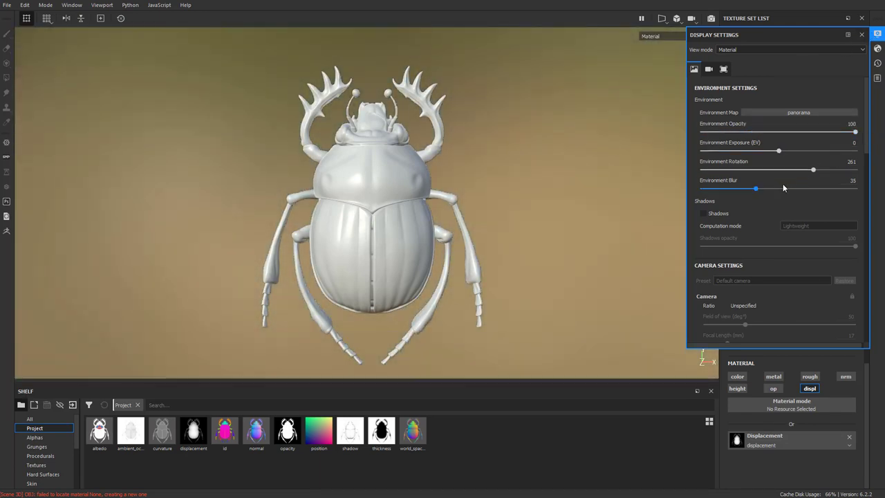
{"action": "left_click_drag", "start_coordinate": [758, 192], "coordinate": [694, 191]}
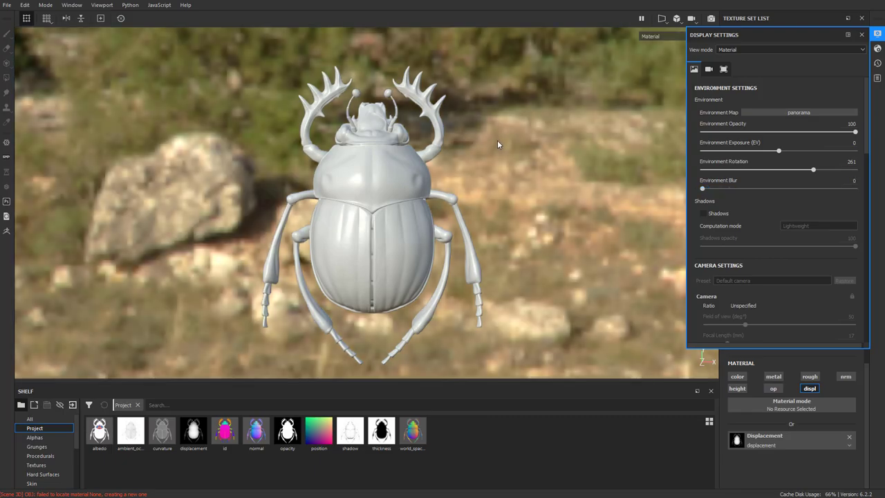
{"action": "right_click_drag", "start_coordinate": [506, 146], "coordinate": [519, 166], "text": "shift"}
- Try the Bonifacio Aragon Stairs and Bonifacio Street environments, then settle on Panorama
{"action": "left_click", "coordinate": [774, 112]}
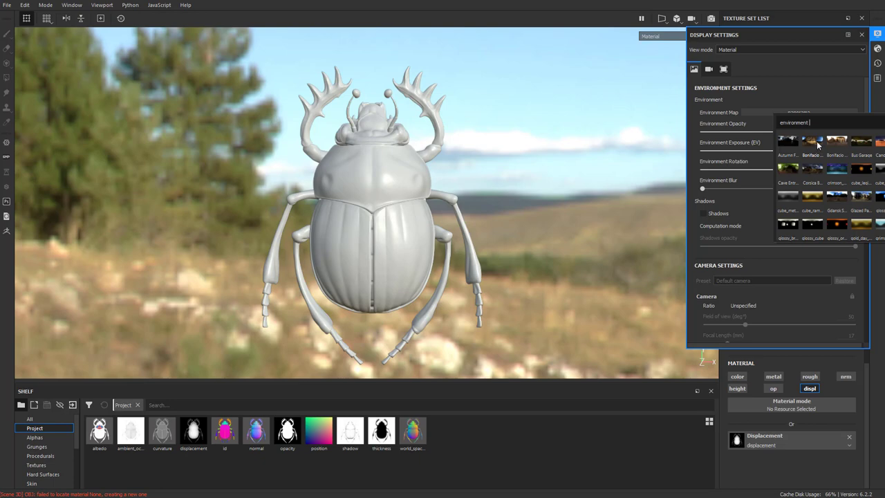
{"action": "mouse_move", "coordinate": [815, 144]}
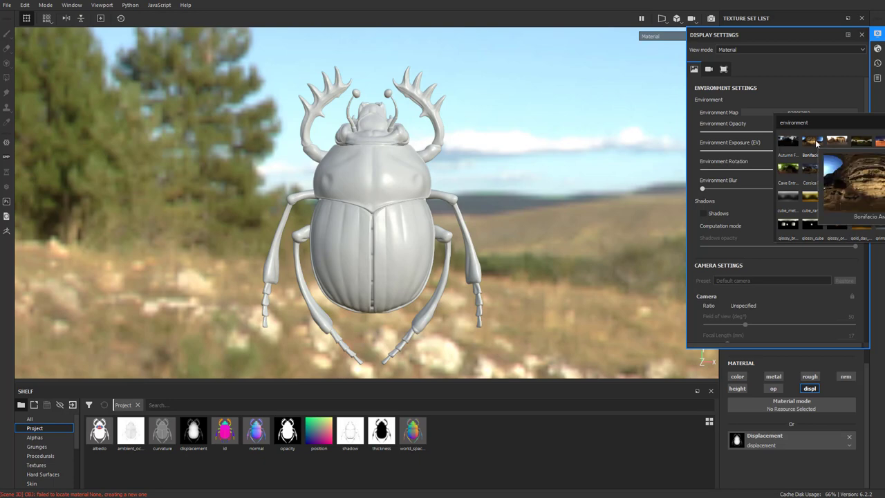
{"action": "left_click", "coordinate": [815, 143]}
{"action": "right_click_drag", "start_coordinate": [553, 163], "coordinate": [537, 184], "text": "shift"}
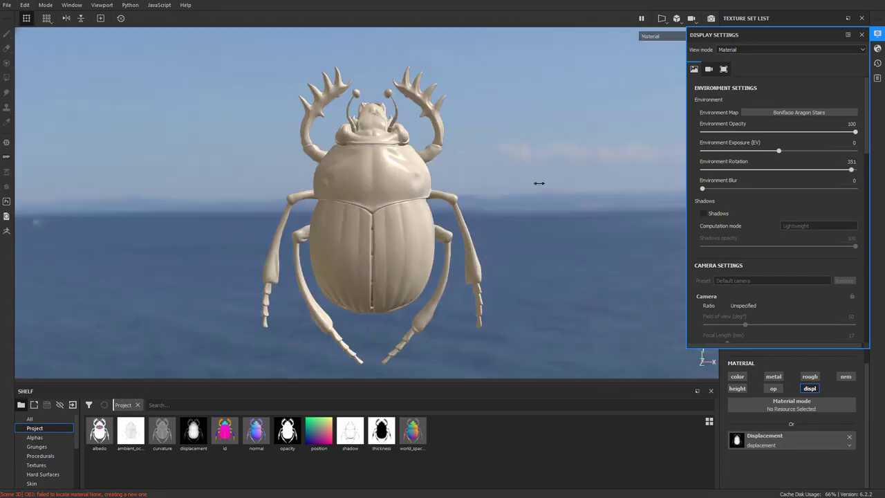
{"action": "left_click", "coordinate": [803, 114]}
{"action": "left_click", "coordinate": [846, 142]}
{"action": "right_click_drag", "start_coordinate": [631, 152], "coordinate": [477, 156], "text": "shift"}
{"action": "left_click", "coordinate": [803, 112]}
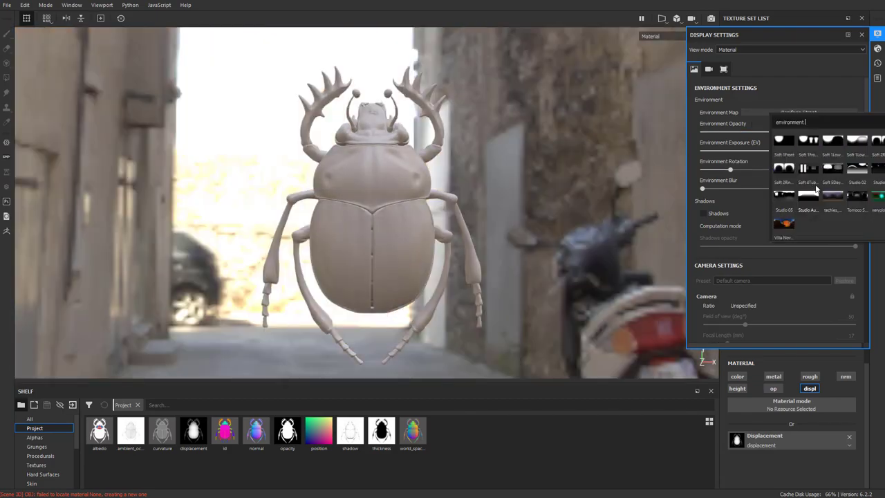
{"action": "scroll", "coordinate": [839, 219], "scroll_direction": "up", "scroll_amount": 5}
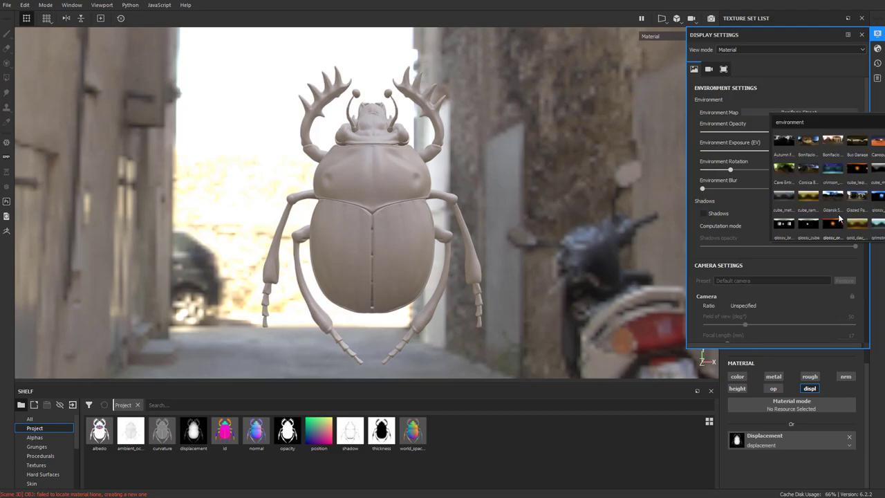
{"action": "left_click", "coordinate": [857, 222]}
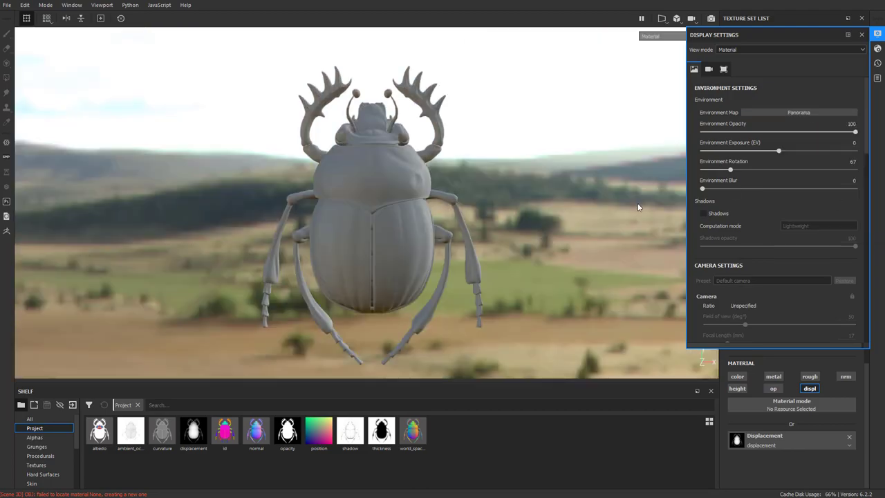
- Rotate the Panorama environment behind the beetle and close Display Settings
{"action": "right_click_drag", "start_coordinate": [662, 188], "coordinate": [632, 156], "text": "shift"}
{"action": "left_click_drag", "start_coordinate": [632, 156], "coordinate": [508, 192], "text": "alt"}
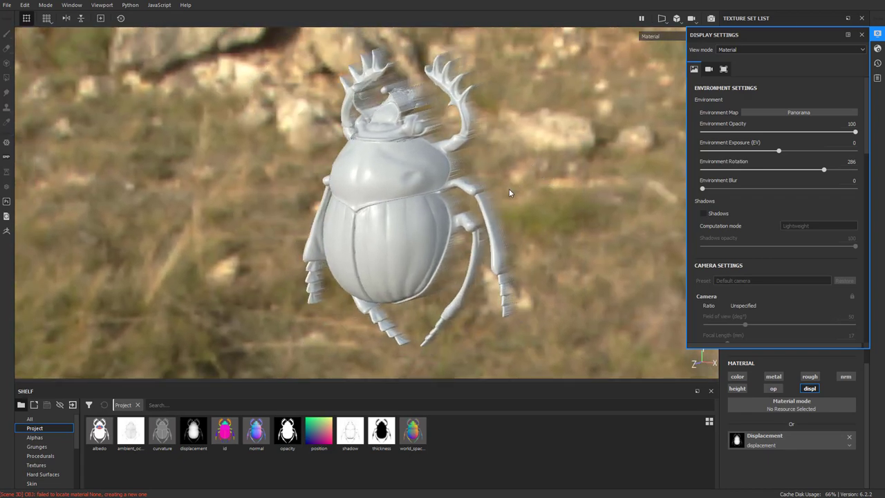
{"action": "scroll", "coordinate": [760, 224], "scroll_direction": "up", "scroll_amount": 5}
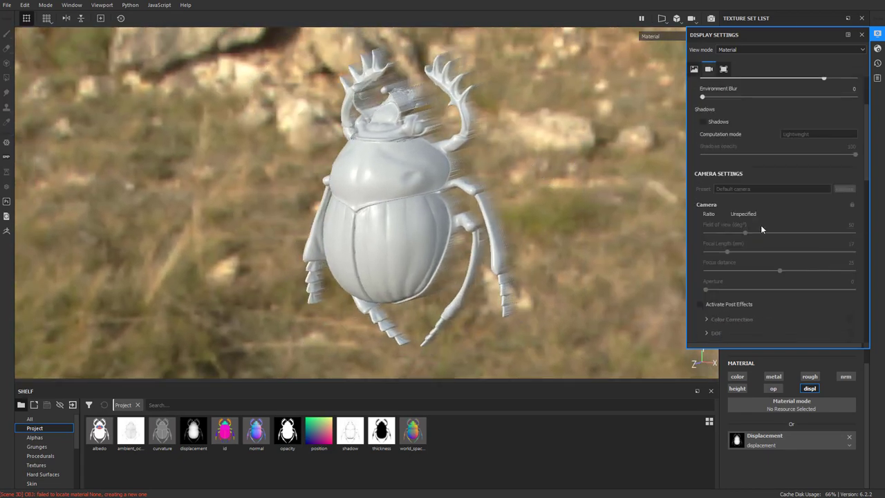
{"action": "left_click", "coordinate": [861, 35]}
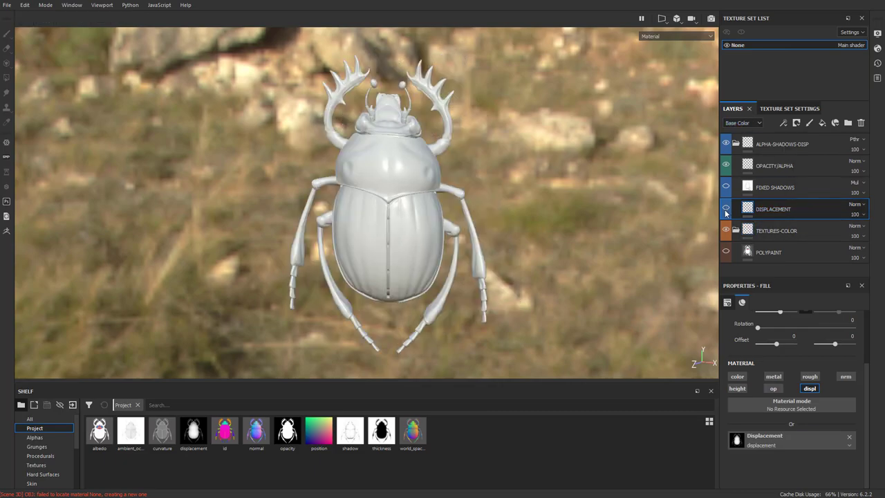
{"action": "left_click_drag", "start_coordinate": [613, 191], "coordinate": [598, 167], "text": "alt"}
{"action": "right_click_drag", "start_coordinate": [598, 167], "coordinate": [584, 181], "text": "shift"}
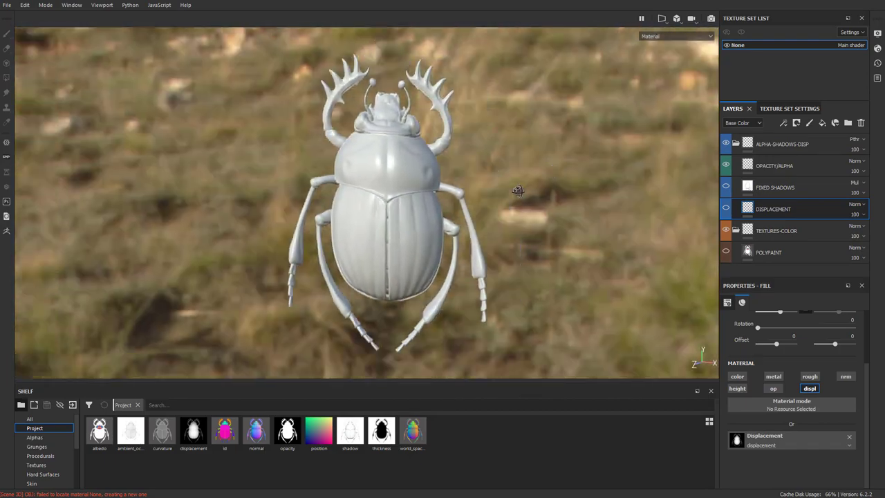
{"action": "left_click_drag", "start_coordinate": [584, 181], "coordinate": [622, 173], "text": "alt"}
- Make the DISPLACEMENT layer visible and turn the Panorama to rotation 279
{"action": "left_click", "coordinate": [725, 208]}
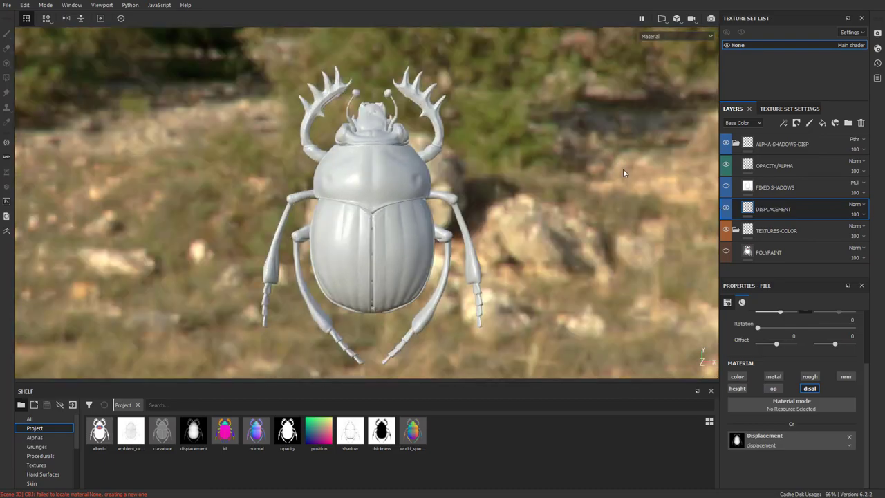
{"action": "right_click_drag", "start_coordinate": [592, 165], "coordinate": [599, 171], "text": "shift"}
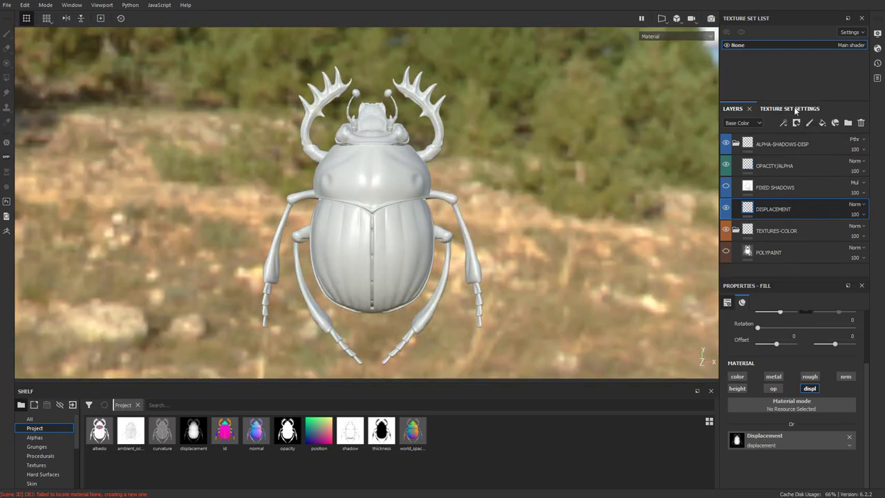
{"action": "left_click", "coordinate": [877, 33]}
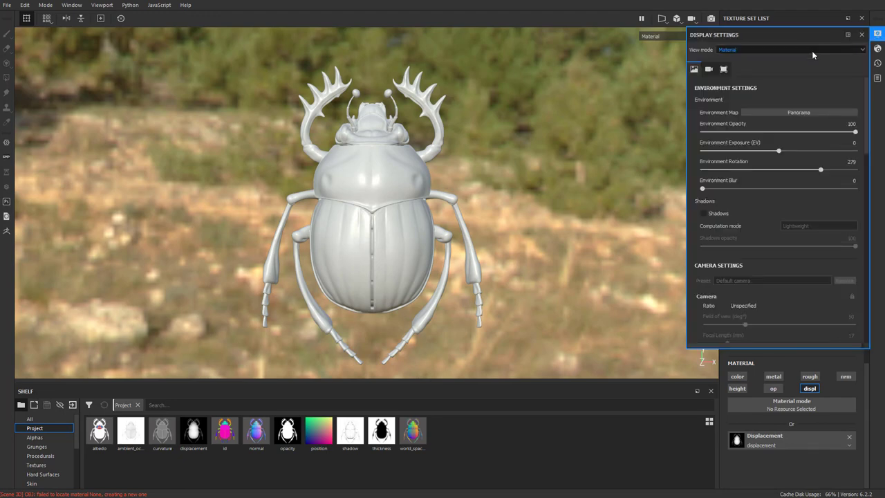
- Turn on viewport shadows and switch their computation to Intensive
{"action": "left_click", "coordinate": [714, 216]}
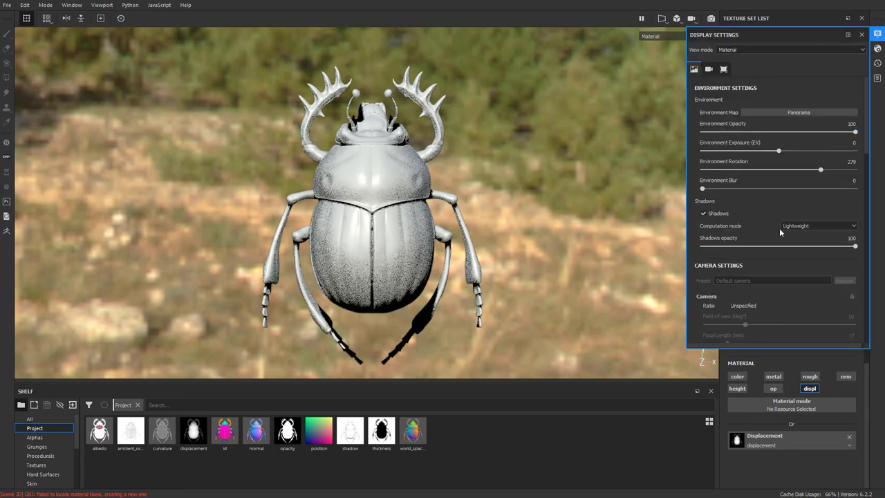
{"action": "left_click", "coordinate": [811, 226]}
{"action": "left_click", "coordinate": [805, 246]}
{"action": "left_click", "coordinate": [805, 226]}
{"action": "left_click", "coordinate": [804, 232]}
- Turn the environment toward sky and trees, set shadow opacity 87, and revert to Lightweight
{"action": "mouse_move", "coordinate": [563, 178]}
{"action": "right_mouse_down", "text": "shift"}
{"action": "mouse_move", "coordinate": [540, 167]}
{"action": "mouse_move", "coordinate": [585, 168]}
{"action": "mouse_move", "coordinate": [553, 176]}
{"action": "right_mouse_up", "text": "shift"}
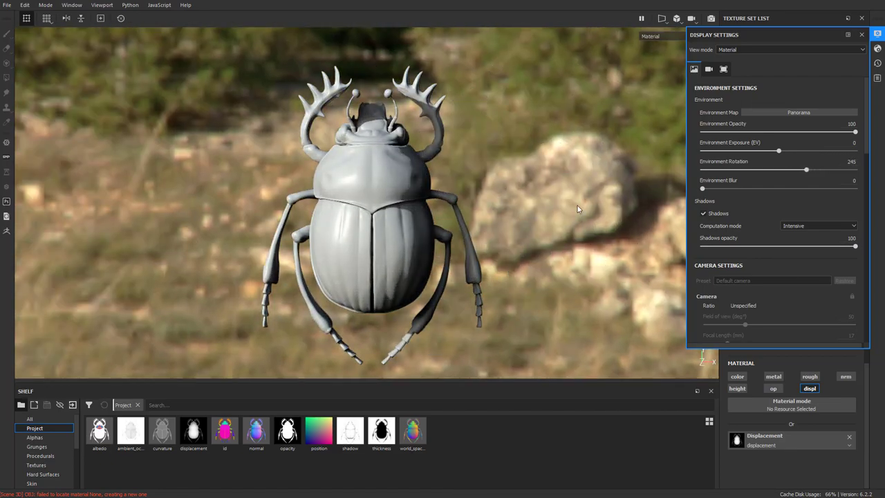
{"action": "right_click_drag", "start_coordinate": [577, 205], "coordinate": [546, 199], "text": "shift"}
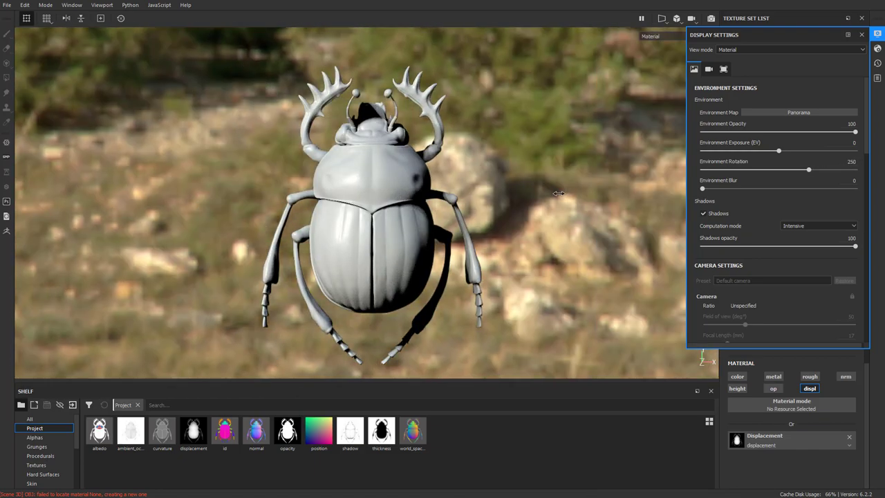
{"action": "left_click_drag", "start_coordinate": [855, 246], "coordinate": [834, 256]}
{"action": "left_click", "coordinate": [845, 226]}
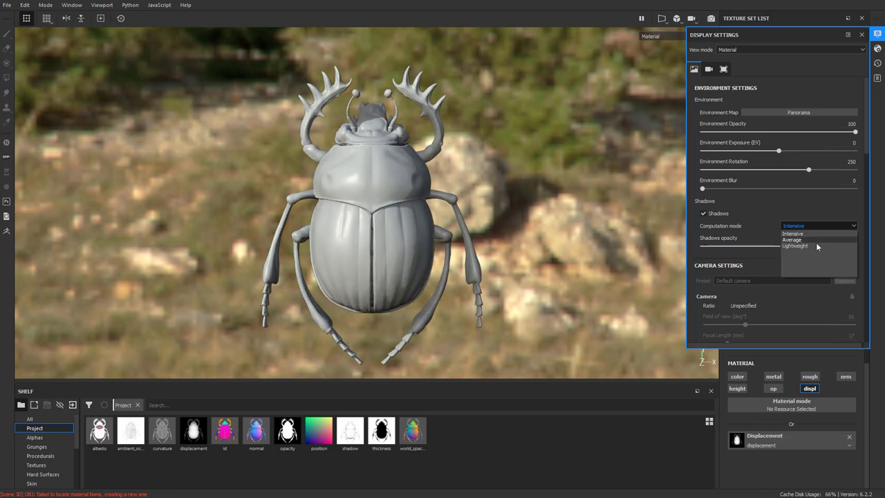
{"action": "left_click", "coordinate": [816, 246]}
- Rotate the Panorama to 324 with pines and blue sky, then close Display Settings
{"action": "right_click_drag", "start_coordinate": [654, 202], "coordinate": [618, 206], "text": "shift"}
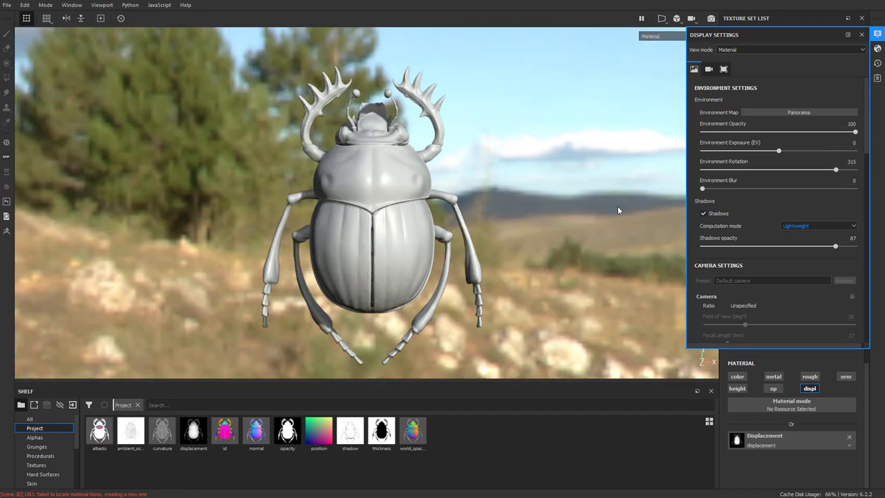
{"action": "left_click_drag", "start_coordinate": [638, 239], "coordinate": [579, 236], "text": "alt"}
{"action": "right_click_drag", "start_coordinate": [580, 236], "coordinate": [591, 234], "text": "shift"}
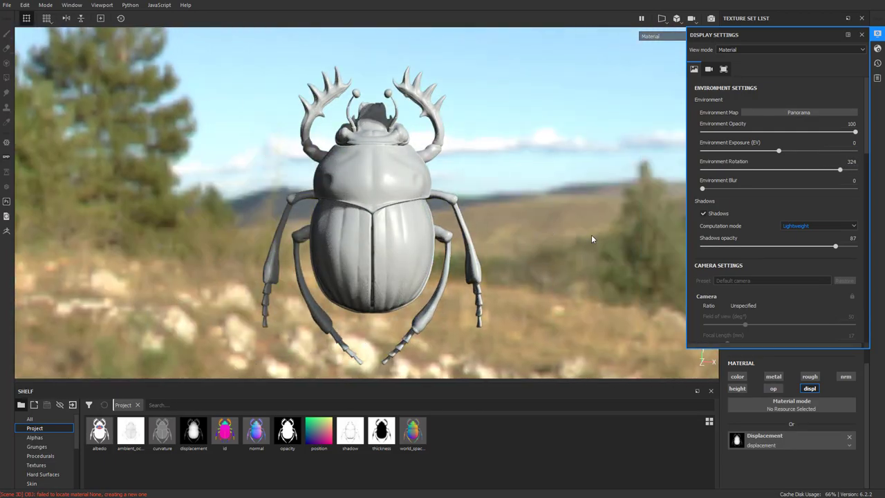
{"action": "left_click", "coordinate": [862, 35]}
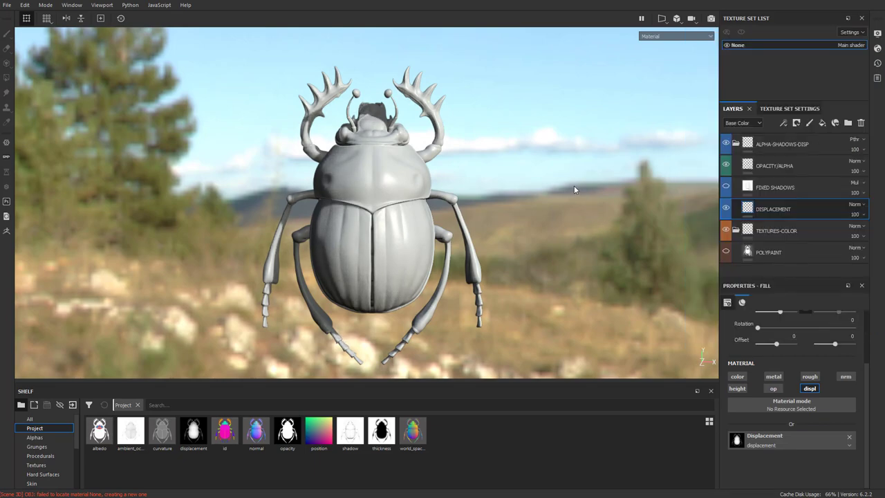
{"action": "left_click_drag", "start_coordinate": [574, 185], "coordinate": [428, 134], "text": "alt"}
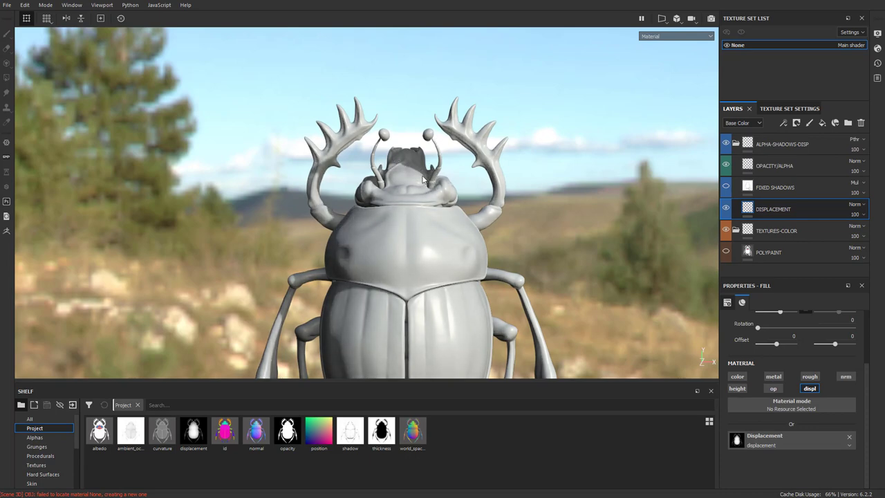
- Swing the environment to a pine-forest and sky backdrop, frame the whole beetle, and select FIXED SHADOWS
{"action": "right_click_drag", "start_coordinate": [561, 199], "coordinate": [553, 199], "text": "shift"}
{"action": "mouse_move", "coordinate": [552, 199]}
{"action": "left_mouse_down", "text": "alt"}
{"action": "mouse_move", "coordinate": [322, 210]}
{"action": "mouse_move", "coordinate": [305, 203]}
{"action": "mouse_move", "coordinate": [549, 199]}
{"action": "left_mouse_up", "text": "alt"}
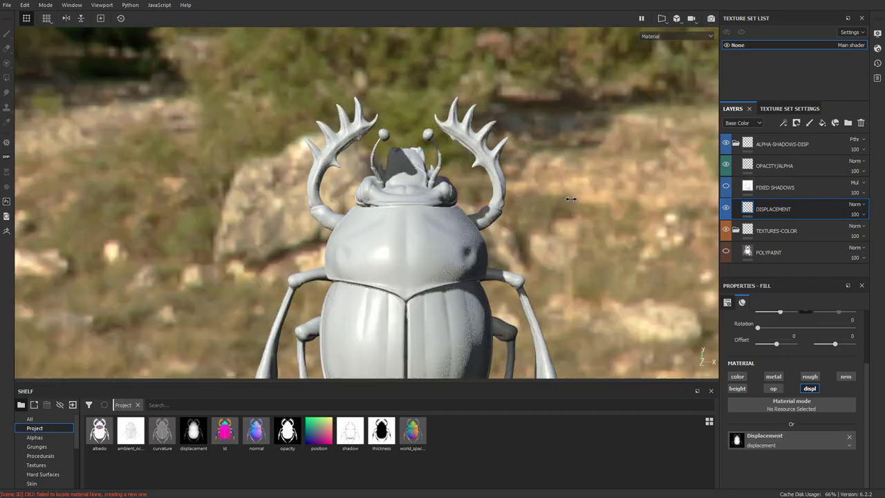
{"action": "right_click_drag", "start_coordinate": [570, 199], "coordinate": [577, 205], "text": "shift"}
{"action": "key", "text": "f"}
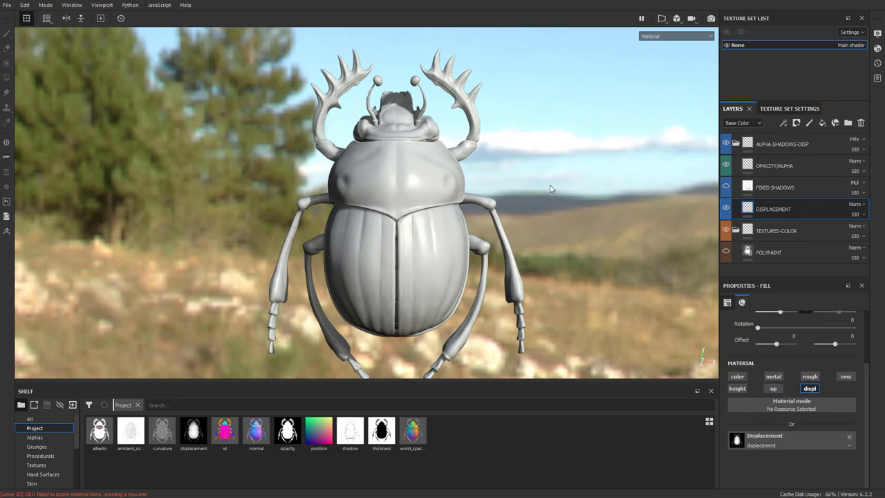
{"action": "mouse_move", "coordinate": [551, 188]}
{"action": "right_mouse_down", "text": "shift"}
{"action": "mouse_move", "coordinate": [558, 182]}
{"action": "mouse_move", "coordinate": [544, 177]}
{"action": "right_mouse_up", "text": "shift"}
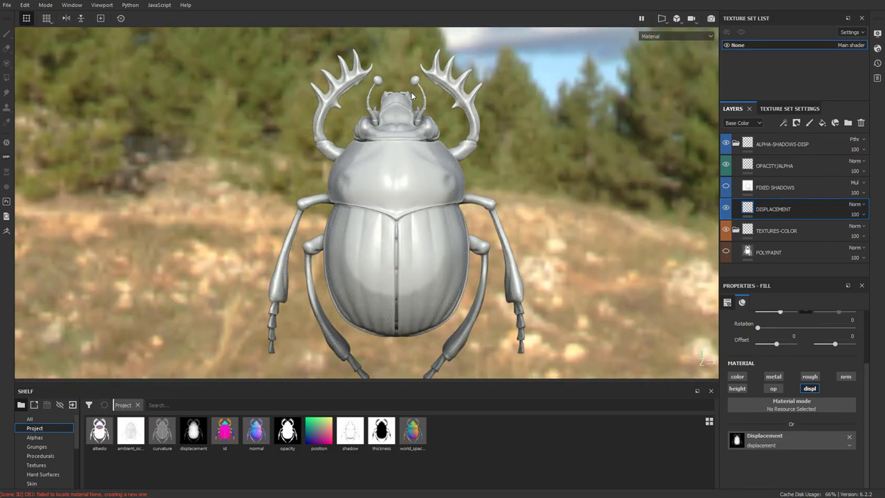
{"action": "right_click_drag", "start_coordinate": [609, 196], "coordinate": [430, 97], "text": "shift"}
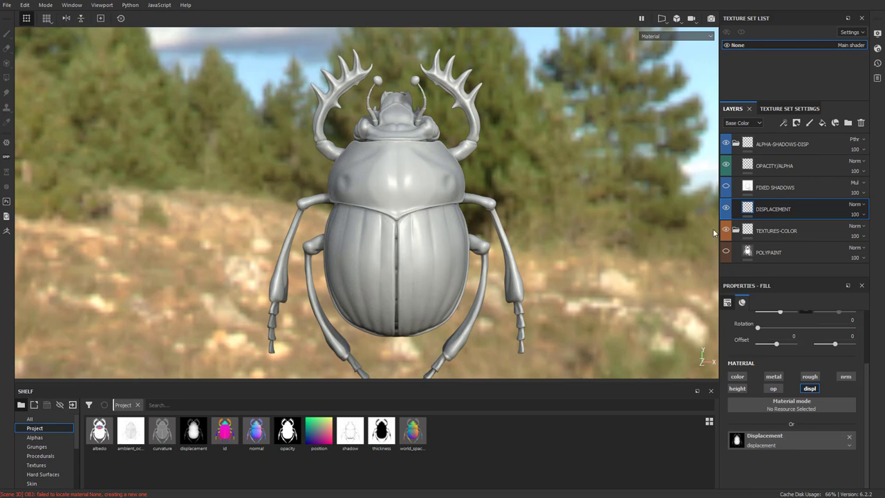
{"action": "left_click", "coordinate": [778, 188]}
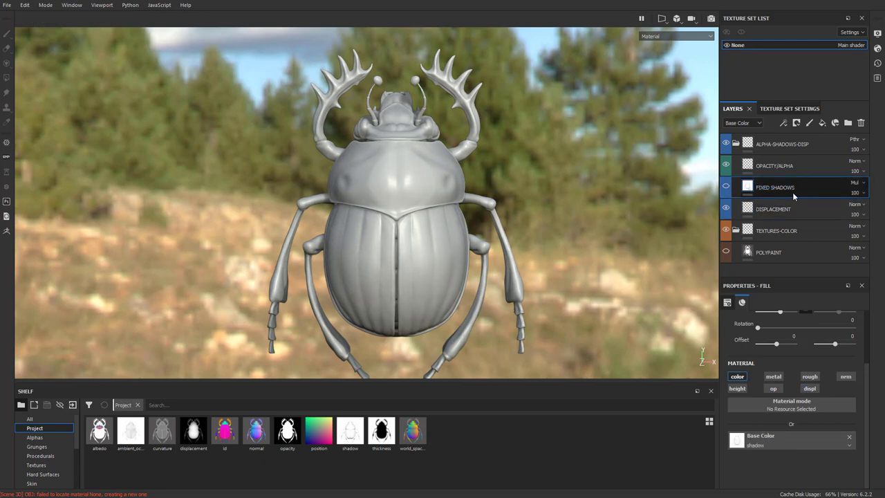
- Compare the beetle with and without FIXED SHADOWS, leave it on, and rotate the environment brighter
{"action": "left_click", "coordinate": [725, 186]}
{"action": "left_click", "coordinate": [725, 187]}
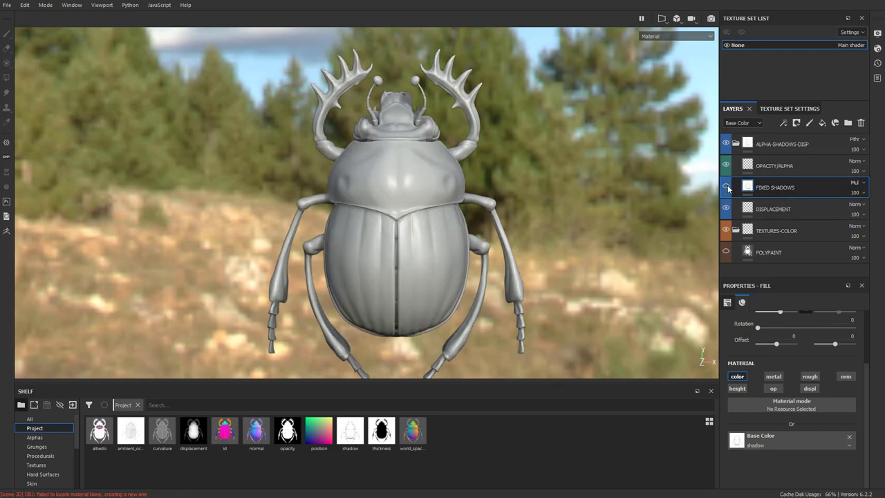
{"action": "left_click", "coordinate": [725, 187]}
{"action": "mouse_move", "coordinate": [748, 186]}
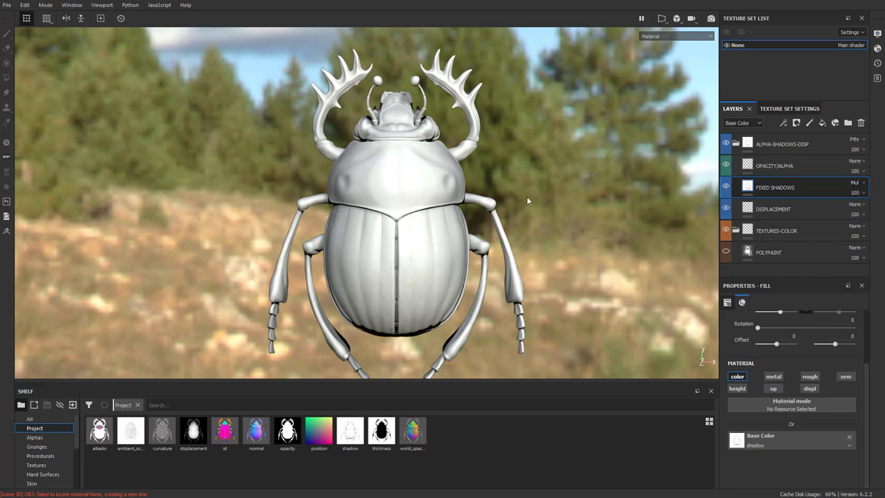
{"action": "right_click_drag", "start_coordinate": [527, 196], "coordinate": [626, 262], "text": "shift"}
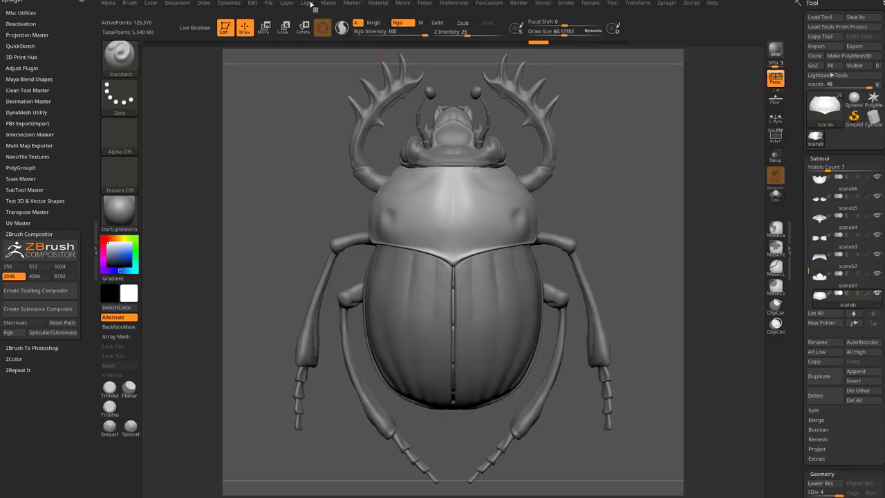
- Reposition the light on the scarab and export the BPR shadow map as BPR_Shadow.psd in D:\Recording\Compositing
{"action": "left_click", "coordinate": [308, 3]}
{"action": "left_click_drag", "start_coordinate": [334, 36], "coordinate": [660, 71]}
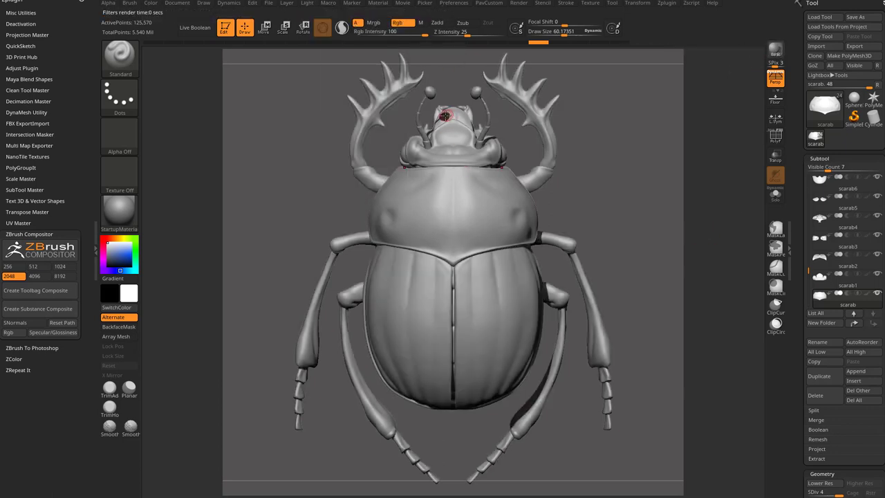
{"action": "left_click", "coordinate": [528, 6]}
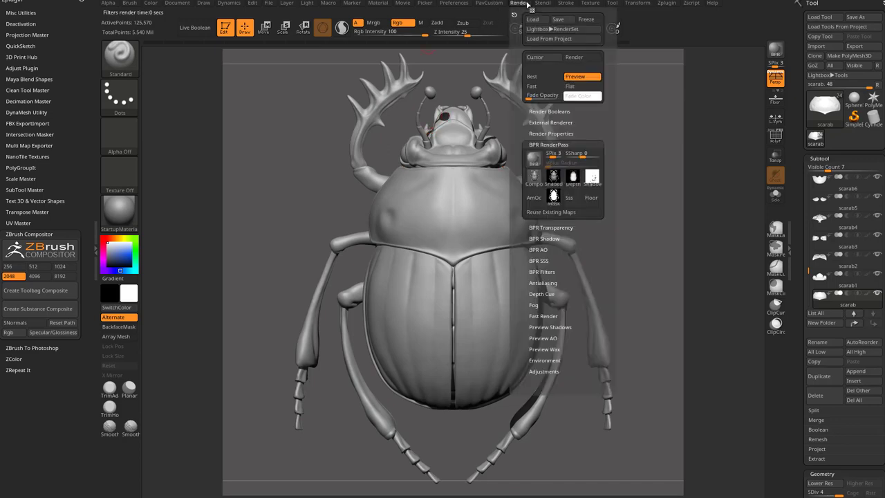
{"action": "left_click", "coordinate": [593, 181]}
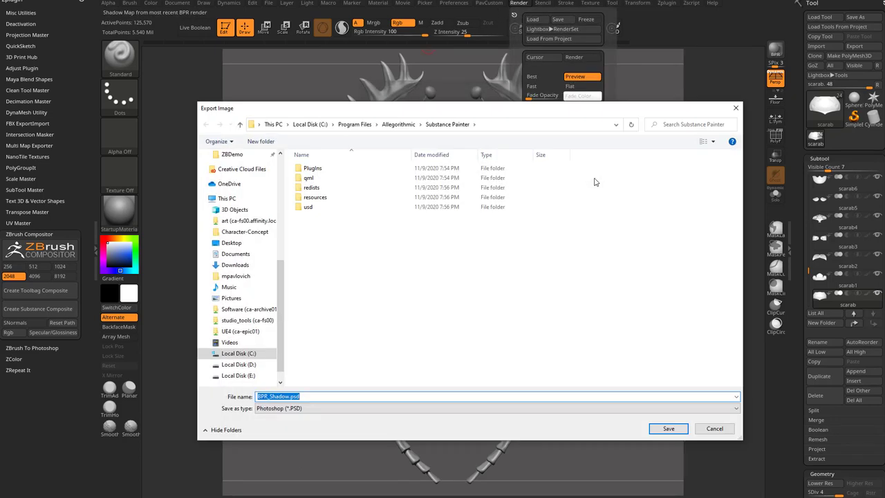
{"action": "scroll", "coordinate": [235, 207], "scroll_direction": "up", "scroll_amount": 3}
{"action": "left_click", "coordinate": [233, 196]}
{"action": "double_click", "coordinate": [312, 169]}
{"action": "left_click", "coordinate": [336, 396]}
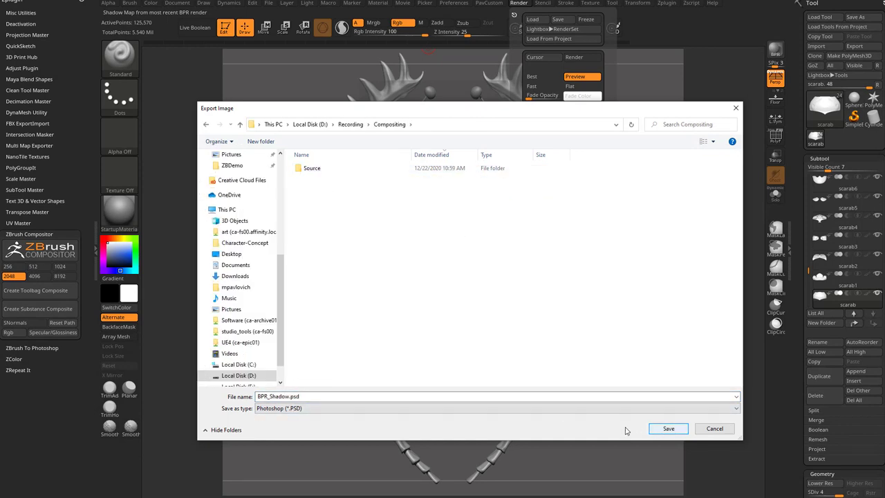
{"action": "left_click", "coordinate": [674, 428]}
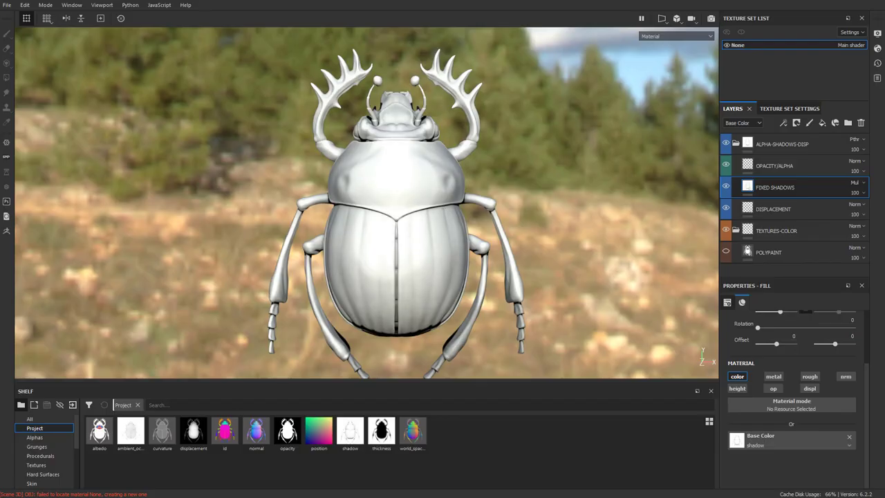
- Import BPR_Shadow.psd from the Compositing folder into the ScarabWorking project shelf
{"action": "key", "text": "alt+Tab"}
{"action": "left_click", "coordinate": [693, 231]}
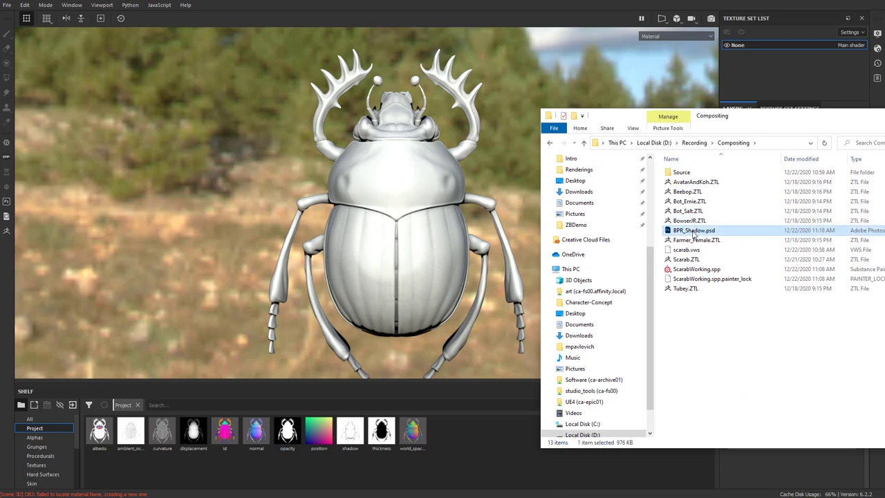
{"action": "mouse_move", "coordinate": [693, 234]}
{"action": "left_mouse_down"}
{"action": "mouse_move", "coordinate": [497, 454]}
{"action": "mouse_move", "coordinate": [479, 450]}
{"action": "left_mouse_up"}
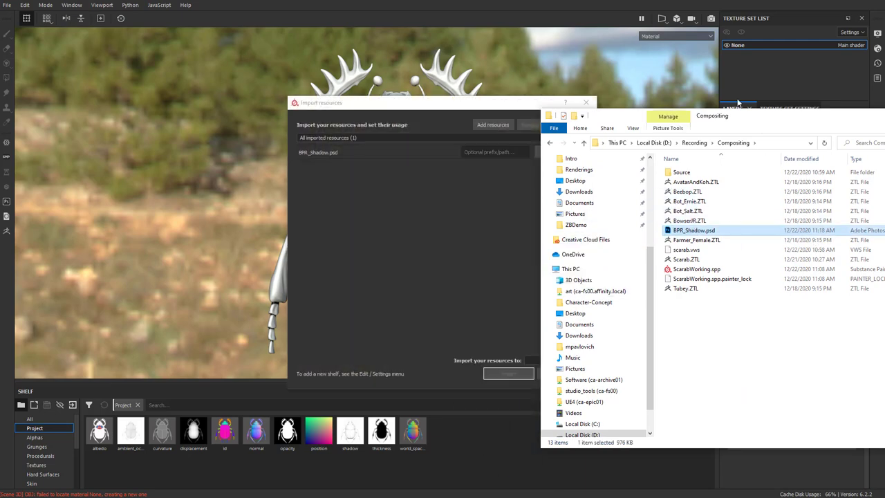
{"action": "left_click", "coordinate": [549, 152]}
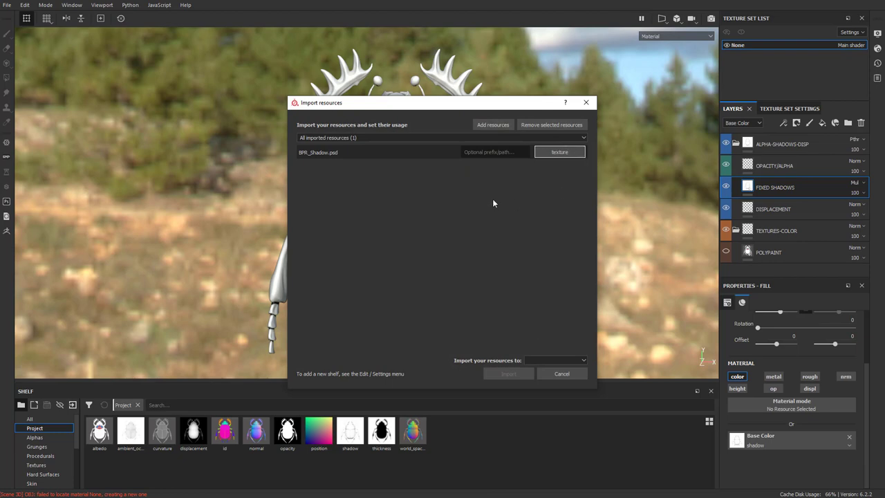
{"action": "left_click", "coordinate": [554, 359]}
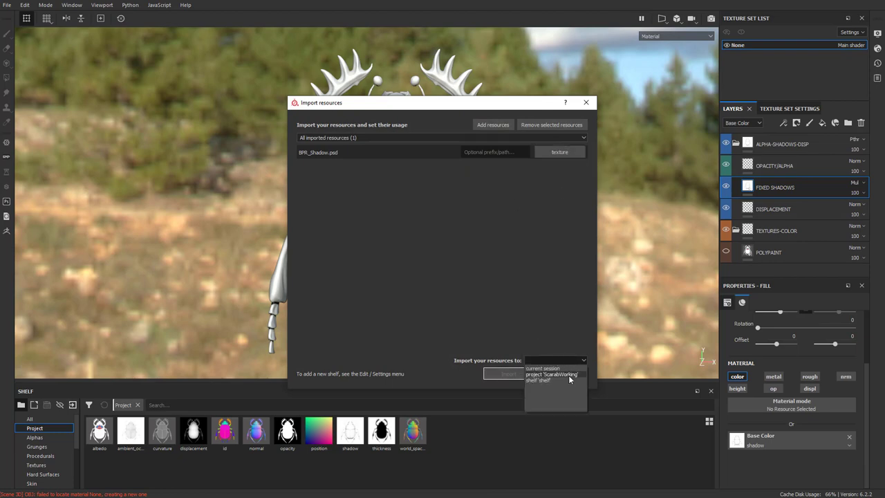
{"action": "left_click", "coordinate": [552, 374]}
{"action": "left_click", "coordinate": [509, 378]}
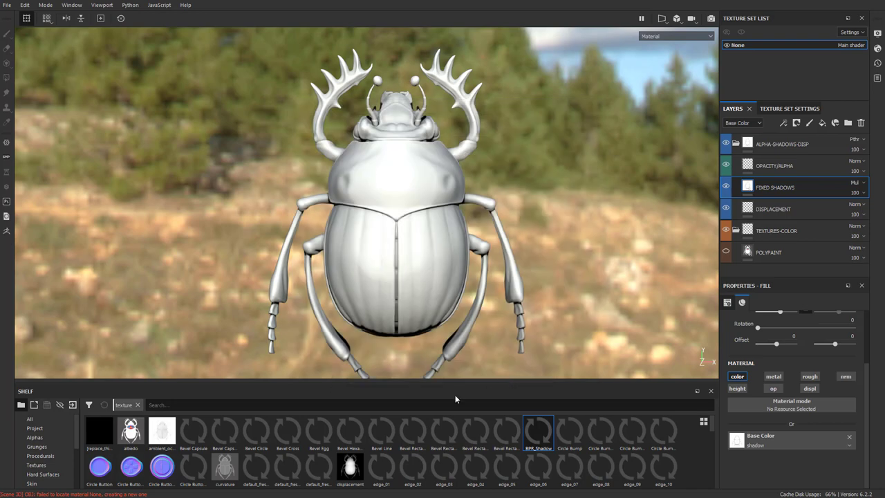
- Use BPR_Shadow as the FIXED SHADOWS base colour and toggle the layer to compare
{"action": "left_click", "coordinate": [50, 428]}
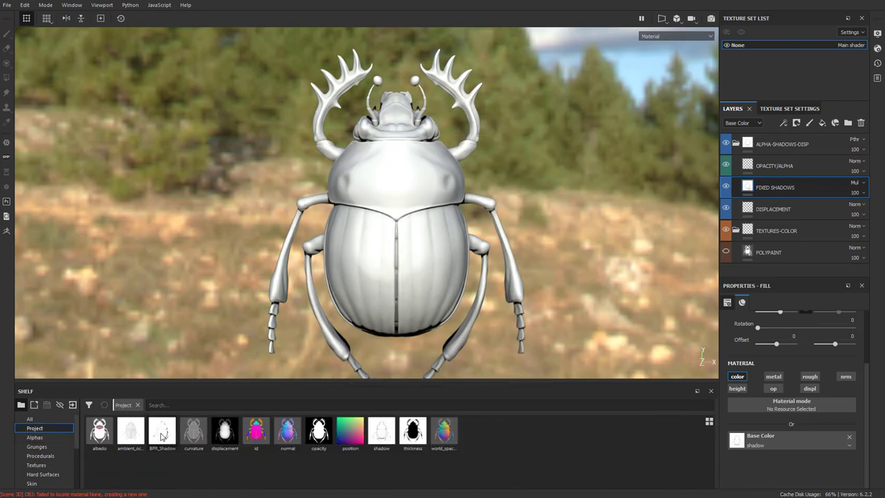
{"action": "mouse_move", "coordinate": [161, 436]}
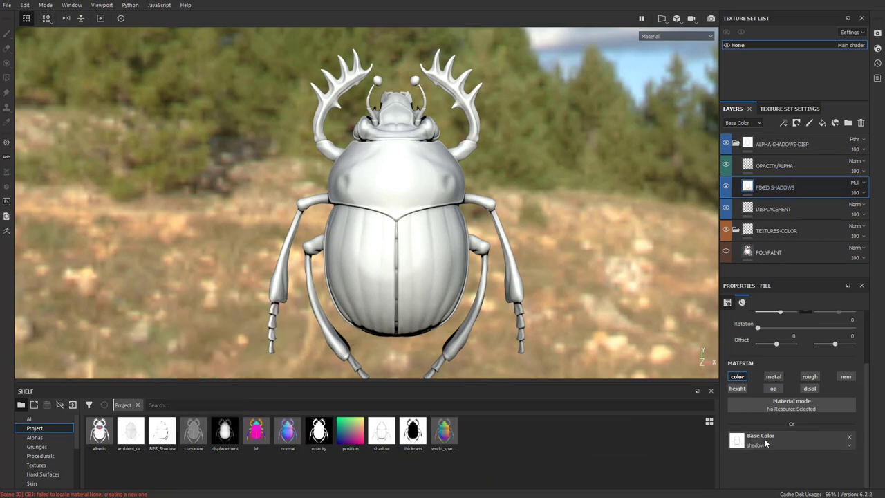
{"action": "mouse_move", "coordinate": [161, 432]}
{"action": "left_mouse_down"}
{"action": "mouse_move", "coordinate": [773, 482]}
{"action": "mouse_move", "coordinate": [777, 452]}
{"action": "mouse_move", "coordinate": [769, 441]}
{"action": "left_mouse_up"}
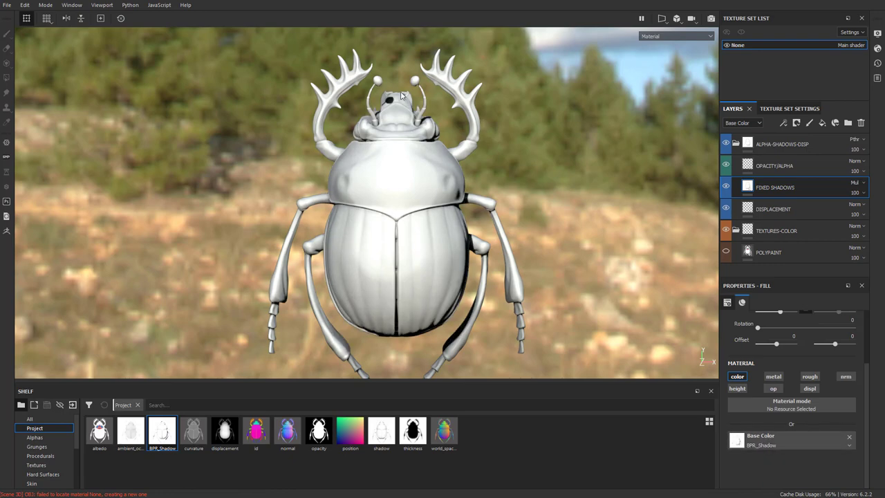
{"action": "left_click", "coordinate": [726, 187]}
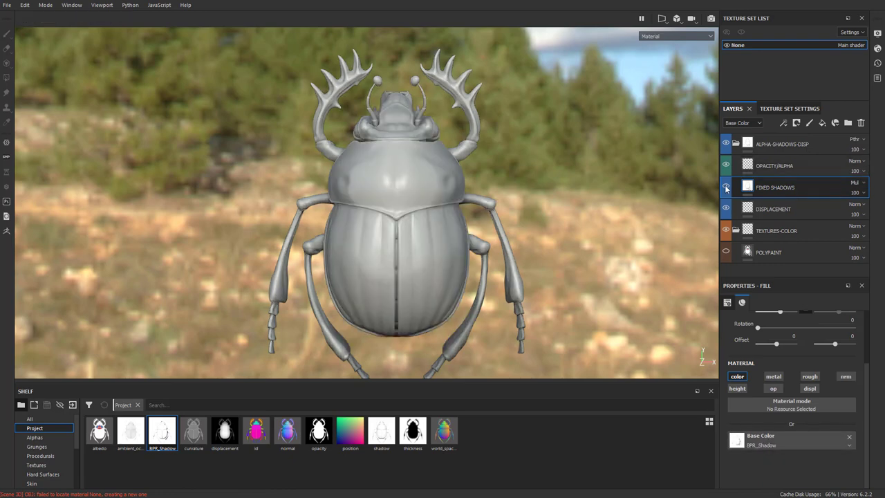
{"action": "left_click", "coordinate": [726, 187]}
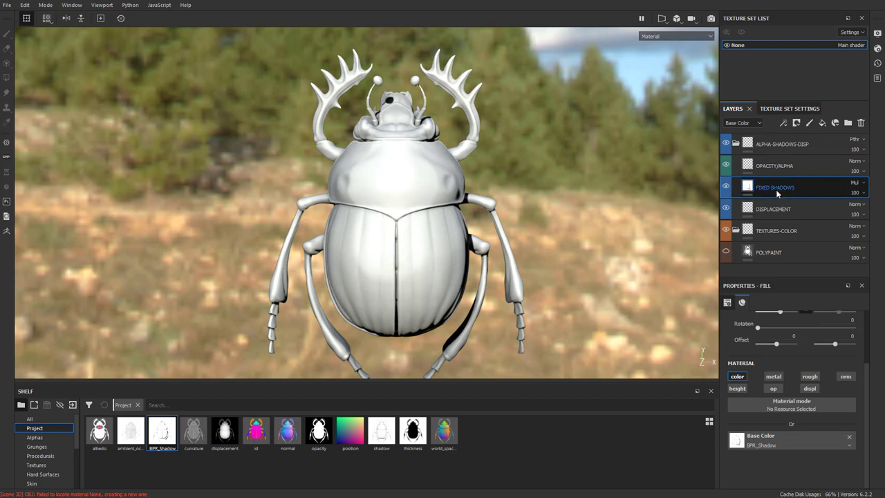
- Add a trial Fill layer 1 with the shadow map as base colour, Multiply blend, colour channel only
{"action": "left_click", "coordinate": [822, 123]}
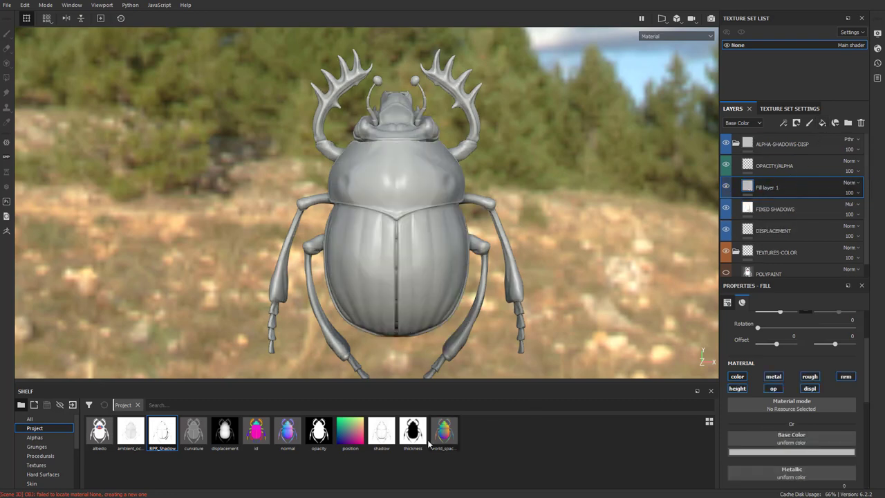
{"action": "left_click", "coordinate": [380, 434]}
{"action": "left_click_drag", "start_coordinate": [380, 434], "coordinate": [775, 437]}
{"action": "left_click", "coordinate": [850, 182]}
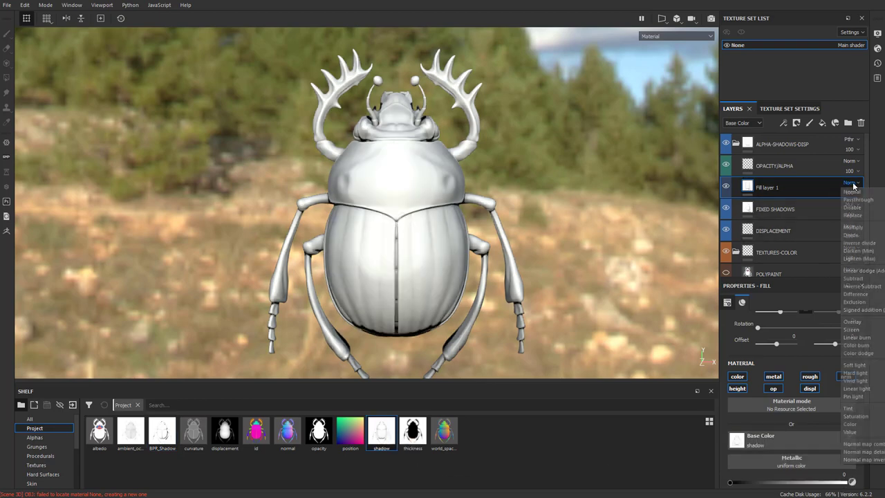
{"action": "left_click", "coordinate": [853, 229]}
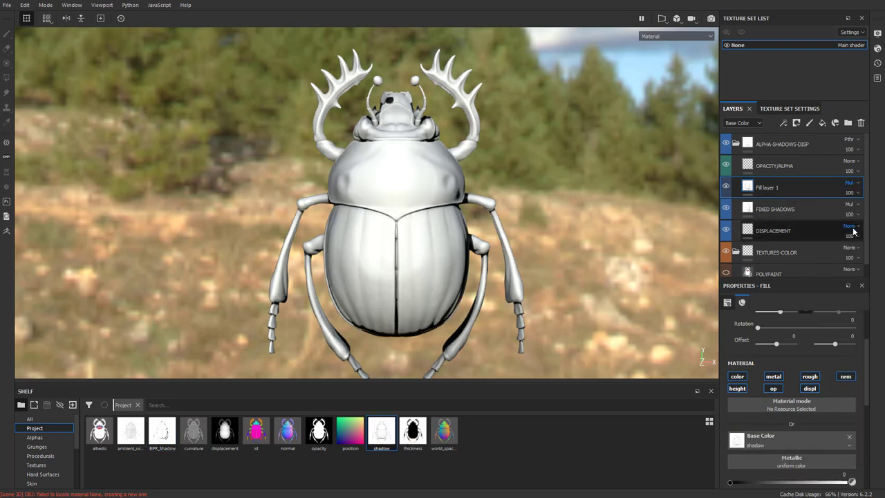
{"action": "left_click", "coordinate": [772, 388]}
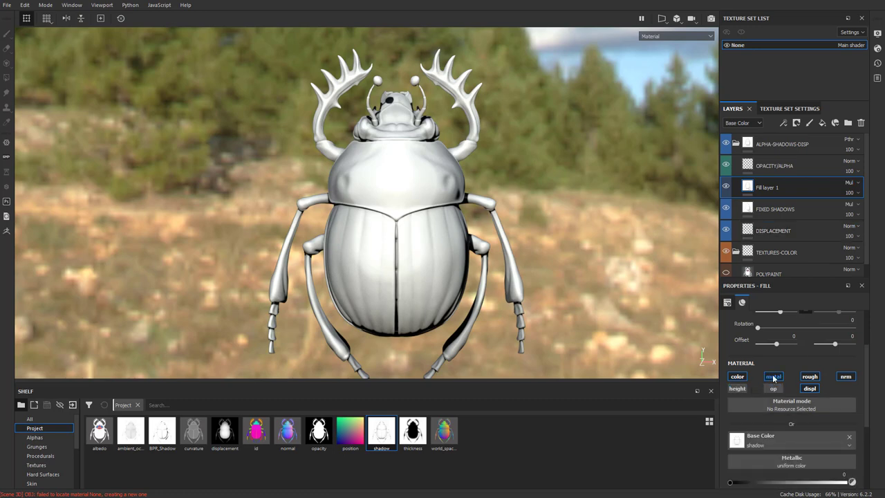
{"action": "left_click", "coordinate": [772, 376]}
{"action": "left_click", "coordinate": [809, 376]}
{"action": "left_click", "coordinate": [808, 388]}
{"action": "left_click", "coordinate": [846, 376]}
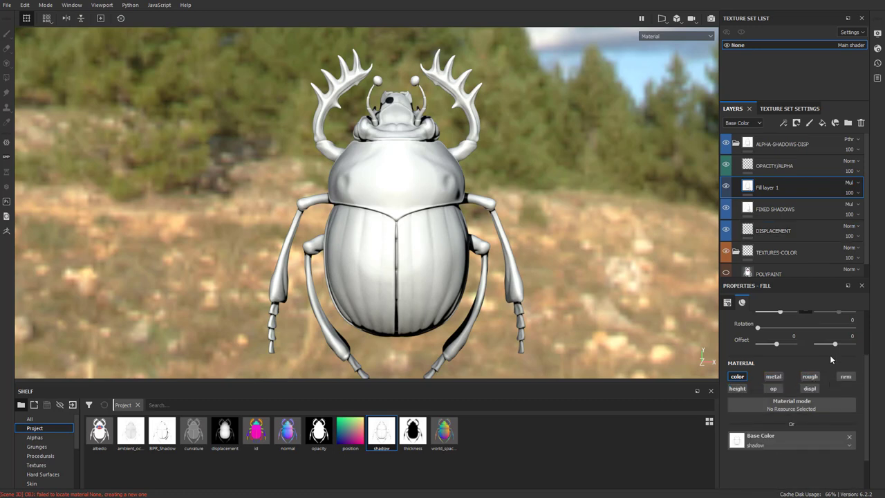
- Compare Fill layer 1 and FIXED SHADOWS on and off, then lower FIXED SHADOWS opacity to 66
{"action": "left_click", "coordinate": [725, 187]}
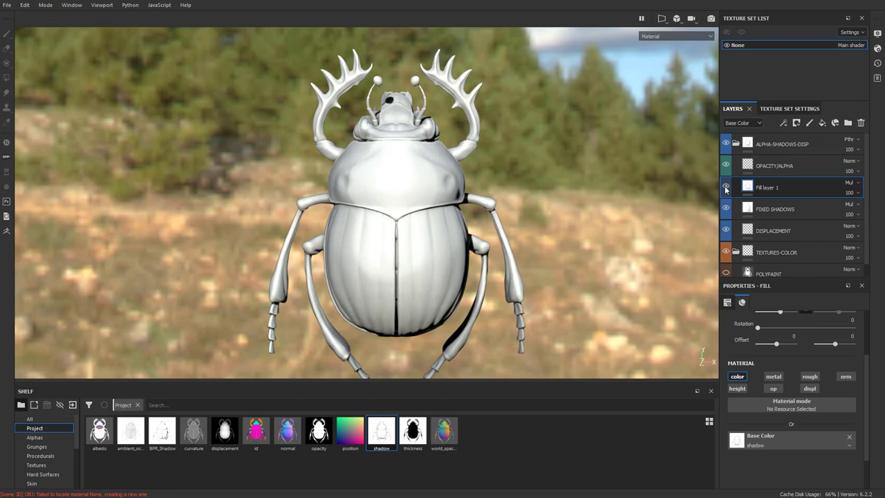
{"action": "left_click", "coordinate": [725, 187]}
{"action": "left_click", "coordinate": [725, 187]}
{"action": "left_click", "coordinate": [725, 187]}
{"action": "left_click", "coordinate": [725, 187]}
{"action": "left_click", "coordinate": [725, 188]}
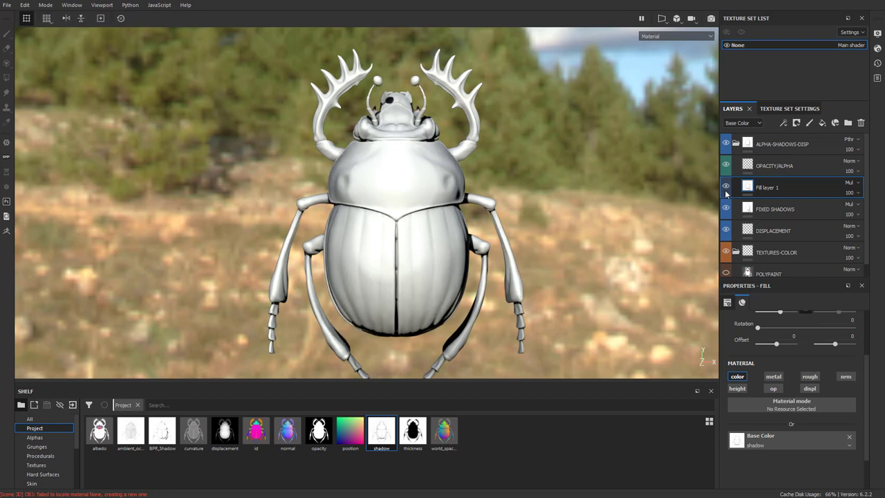
{"action": "left_click", "coordinate": [725, 208]}
{"action": "left_click", "coordinate": [725, 208]}
{"action": "left_click", "coordinate": [725, 209]}
{"action": "left_click", "coordinate": [725, 209]}
{"action": "mouse_move", "coordinate": [850, 215]}
{"action": "left_mouse_down"}
{"action": "mouse_move", "coordinate": [863, 234]}
{"action": "mouse_move", "coordinate": [877, 230]}
{"action": "mouse_move", "coordinate": [868, 232]}
{"action": "left_mouse_up"}
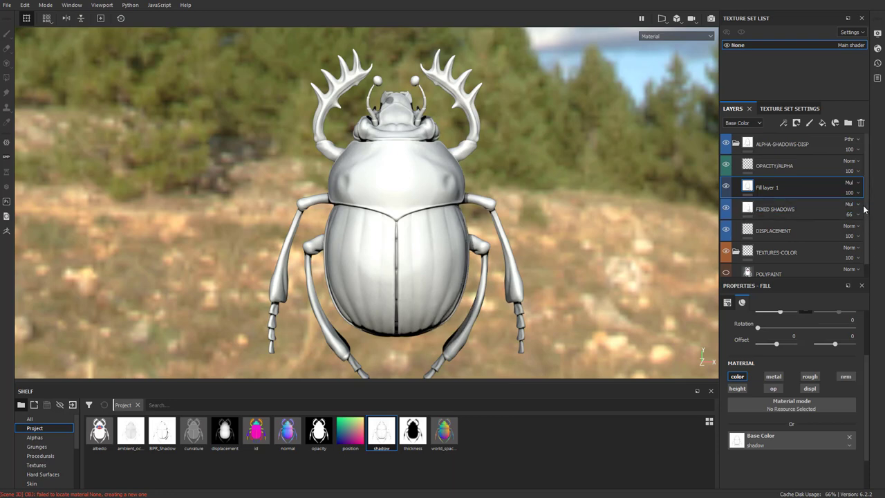
- Delete Fill layer 1, recheck FIXED SHADOWS, and rotate the environment to a dry-field backdrop
{"action": "left_click", "coordinate": [860, 122]}
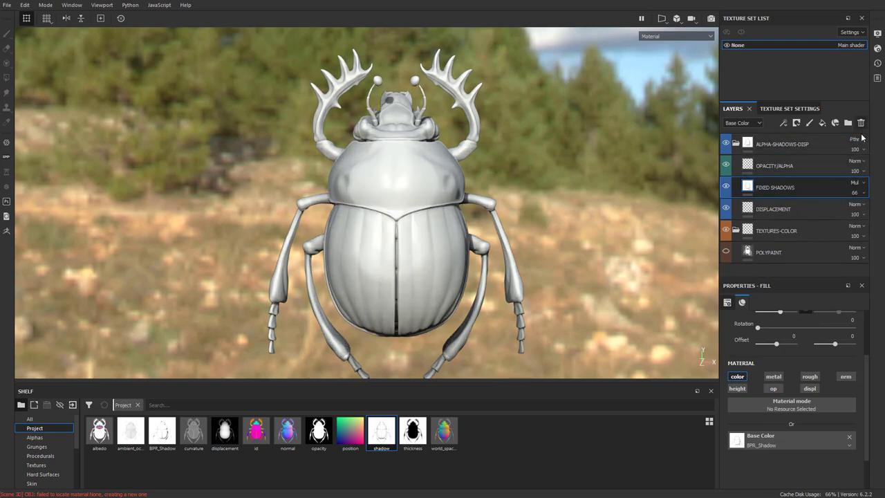
{"action": "left_click", "coordinate": [725, 186]}
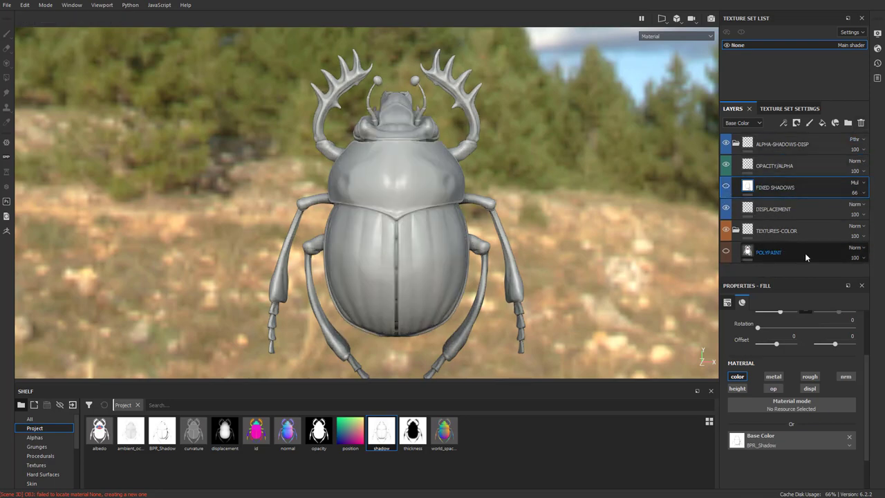
{"action": "mouse_move", "coordinate": [705, 201]}
{"action": "right_mouse_down", "text": "shift"}
{"action": "mouse_move", "coordinate": [628, 192]}
{"action": "mouse_move", "coordinate": [612, 203]}
{"action": "right_mouse_up", "text": "shift"}
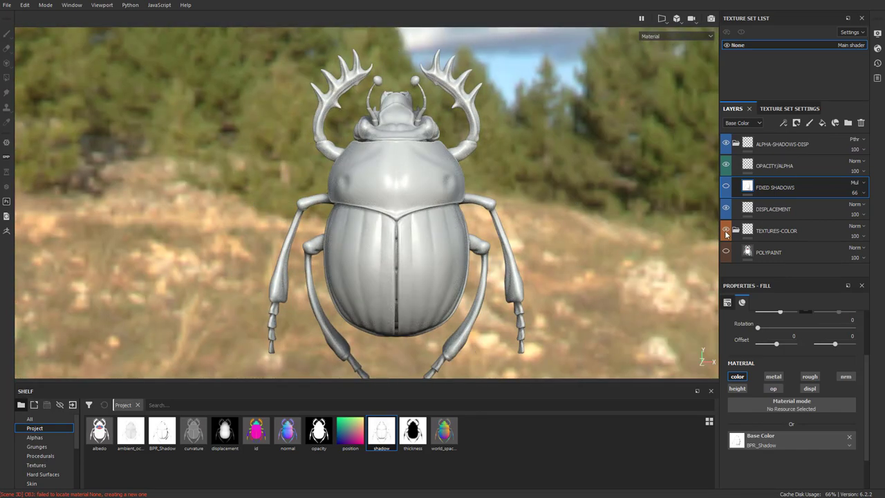
{"action": "right_click_drag", "start_coordinate": [701, 207], "coordinate": [594, 208], "text": "shift"}
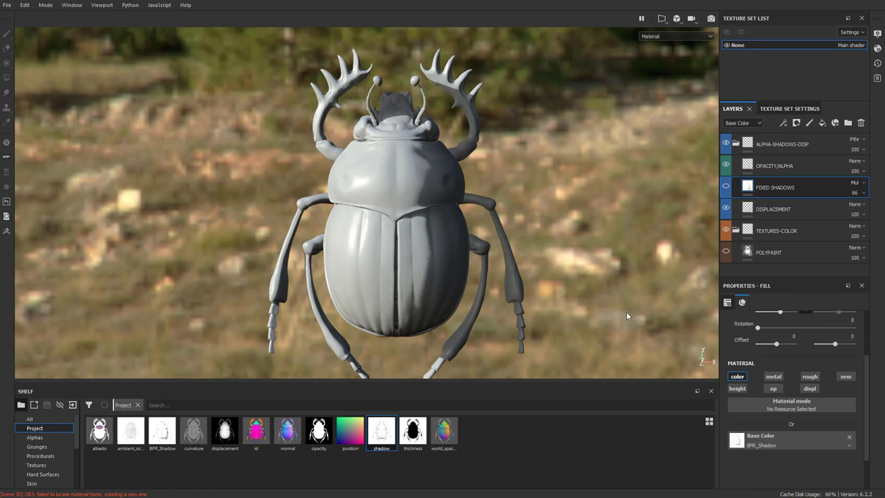
- Set the viewport shadow computation mode to Intensive in Display Settings
{"action": "left_click", "coordinate": [878, 33]}
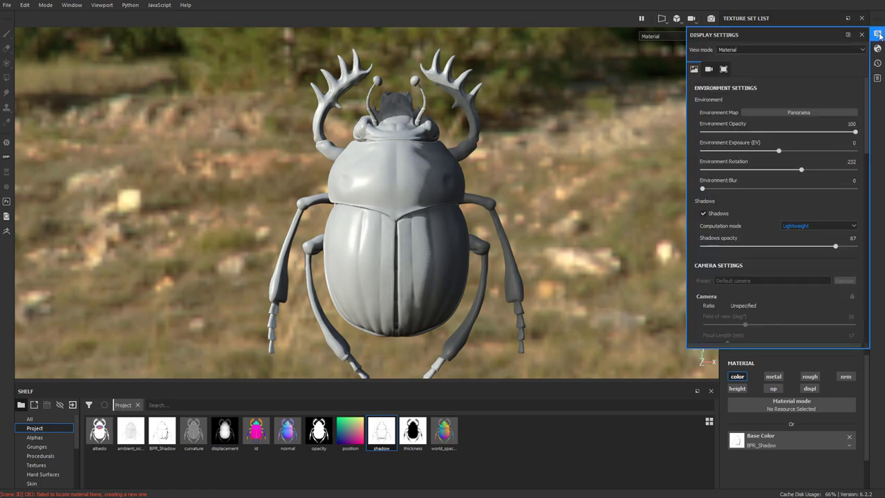
{"action": "left_click", "coordinate": [789, 228]}
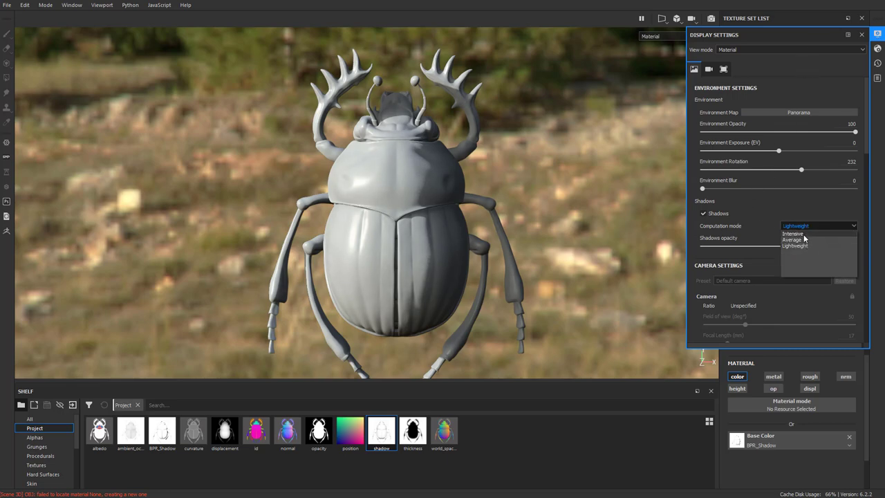
{"action": "left_click", "coordinate": [793, 234]}
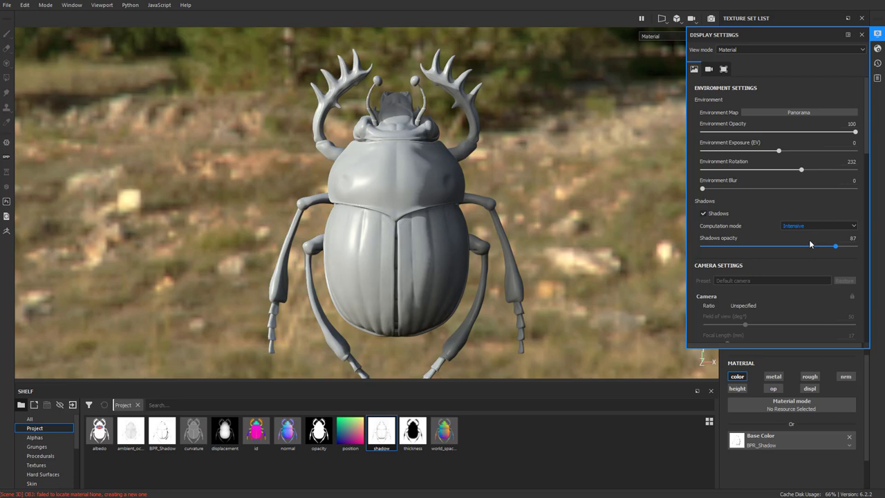
{"action": "left_click", "coordinate": [876, 49]}
{"action": "left_click", "coordinate": [876, 34]}
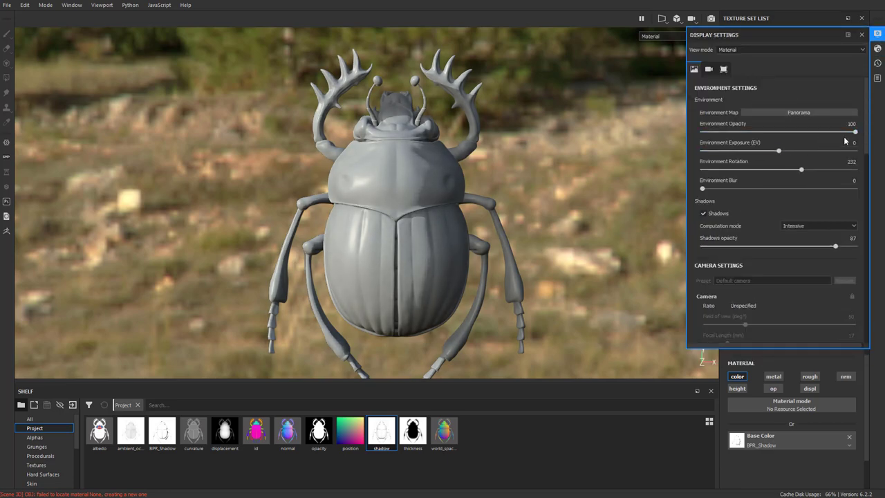
- Set environment opacity to 0, environment blur to 100, and rotation to 281
{"action": "left_click_drag", "start_coordinate": [854, 132], "coordinate": [702, 132]}
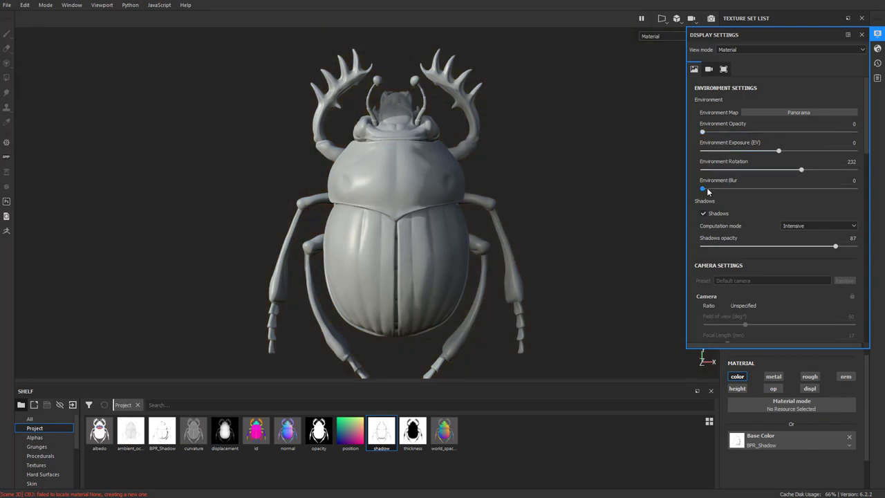
{"action": "left_click_drag", "start_coordinate": [707, 190], "coordinate": [869, 190]}
{"action": "right_click_drag", "start_coordinate": [662, 168], "coordinate": [569, 161], "text": "shift"}
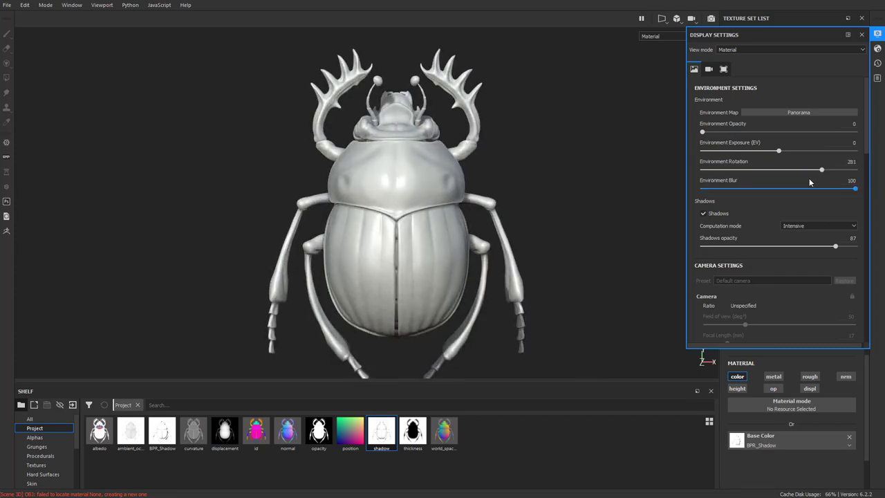